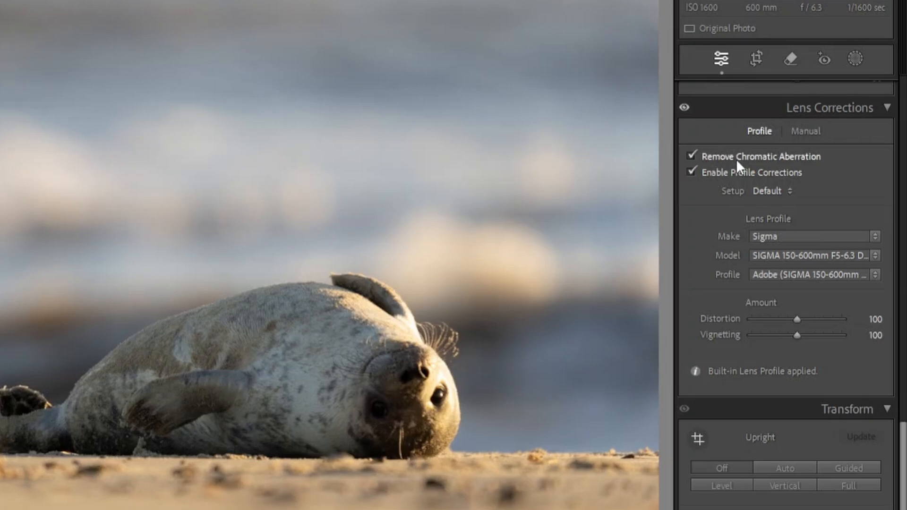
pyautogui.click(846, 236)
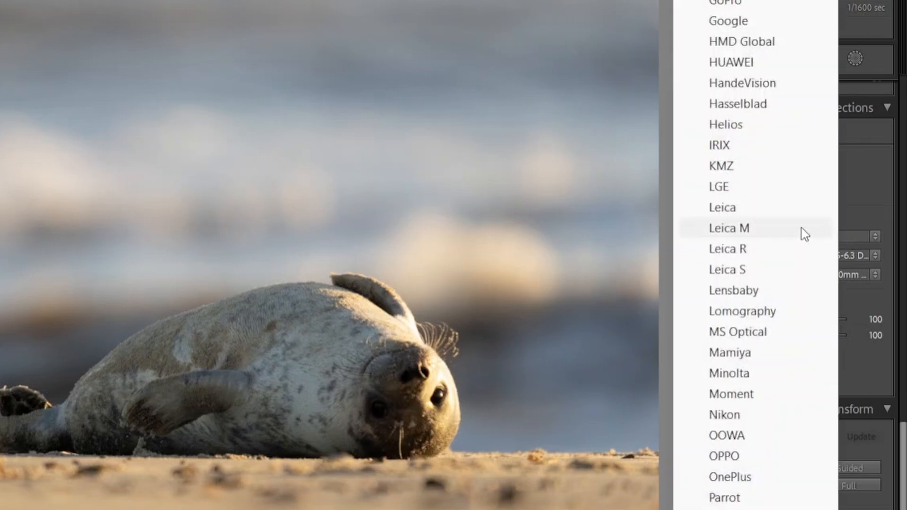
pyautogui.click(852, 196)
pyautogui.click(852, 197)
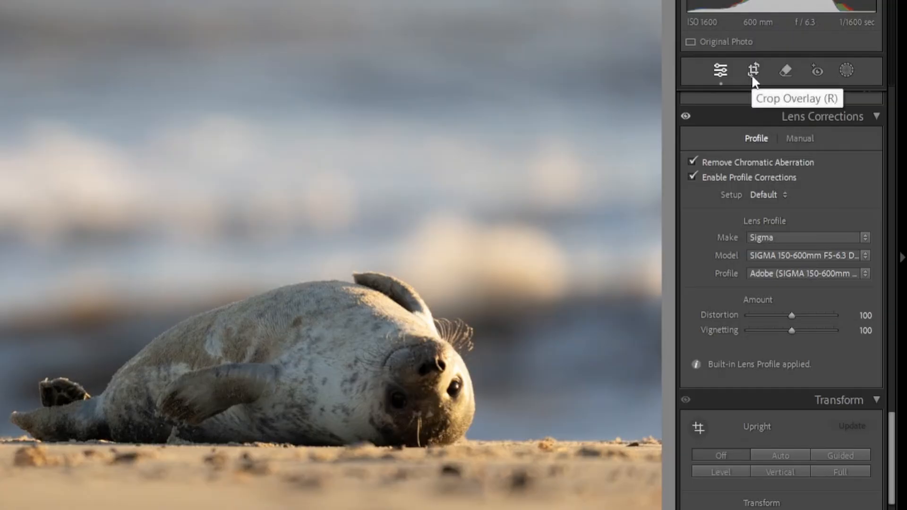
# - Crop the photo tightly around the seal, keeping the original aspect ratio
pyautogui.click(753, 74)
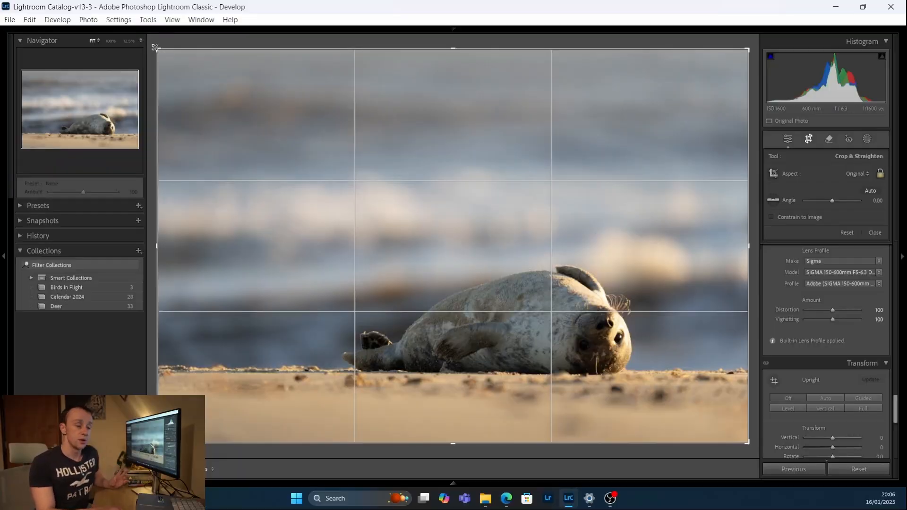
pyautogui.moveTo(156, 48); pyautogui.dragTo(183, 91)
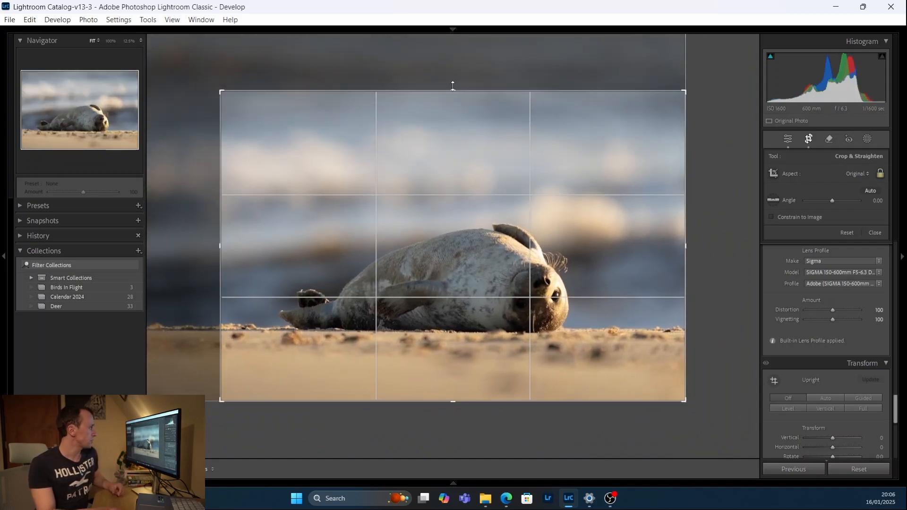
pyautogui.moveTo(453, 91); pyautogui.dragTo(452, 111)
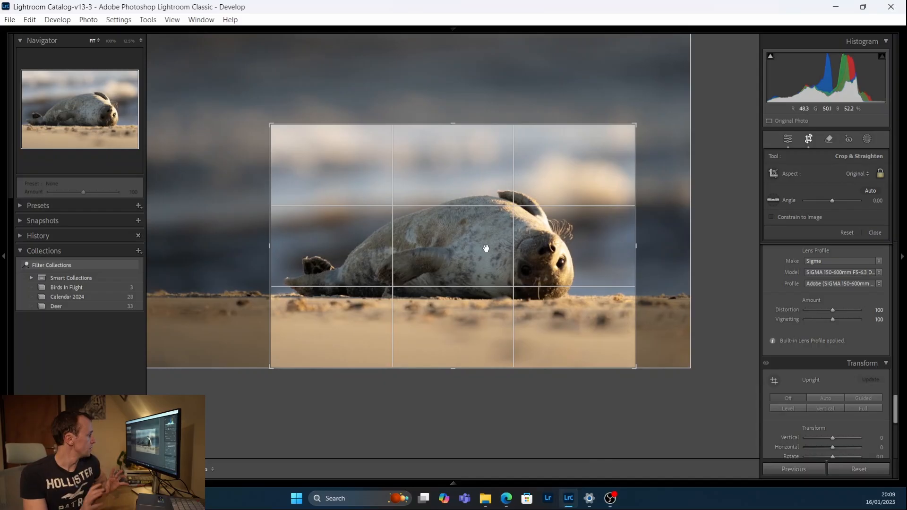
pyautogui.click(787, 141)
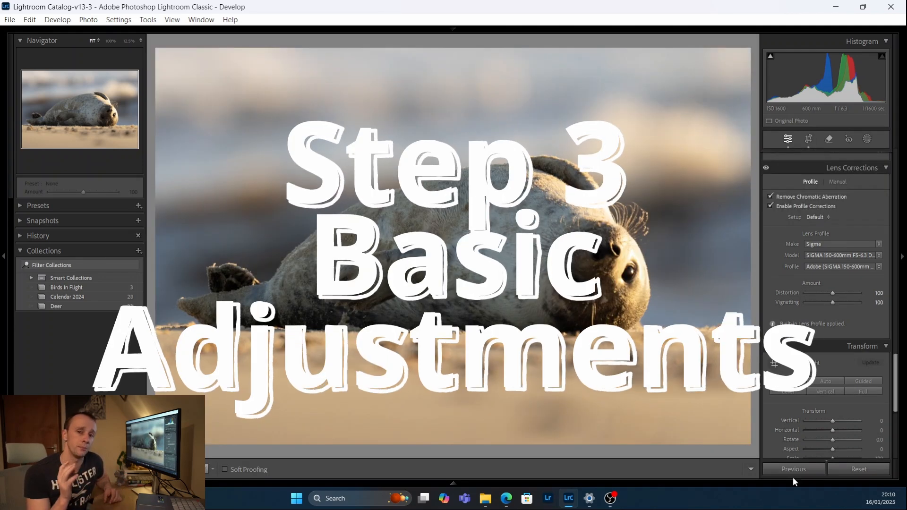
# - Brighten the whole photo by setting its exposure to +0.44, checking the histogram for highlight clipping
pyautogui.scroll(10, 886, 161)
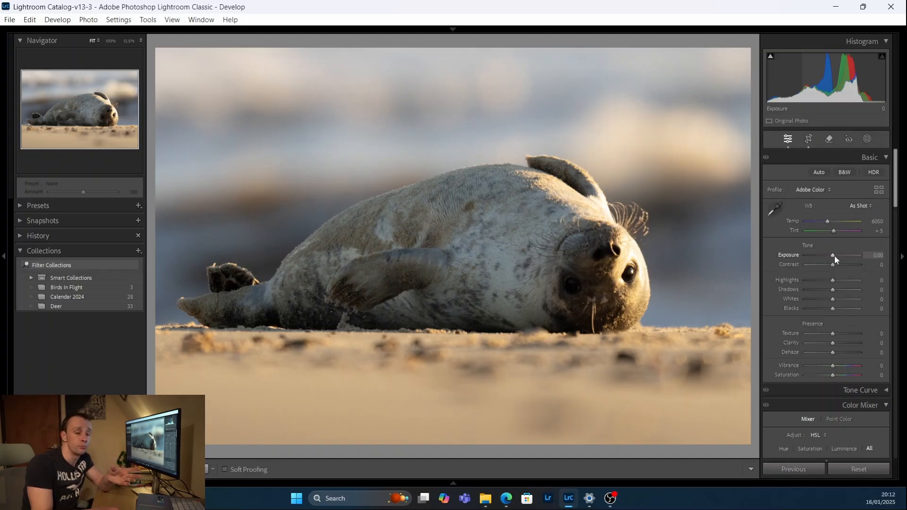
pyautogui.moveTo(834, 255); pyautogui.dragTo(830, 259)
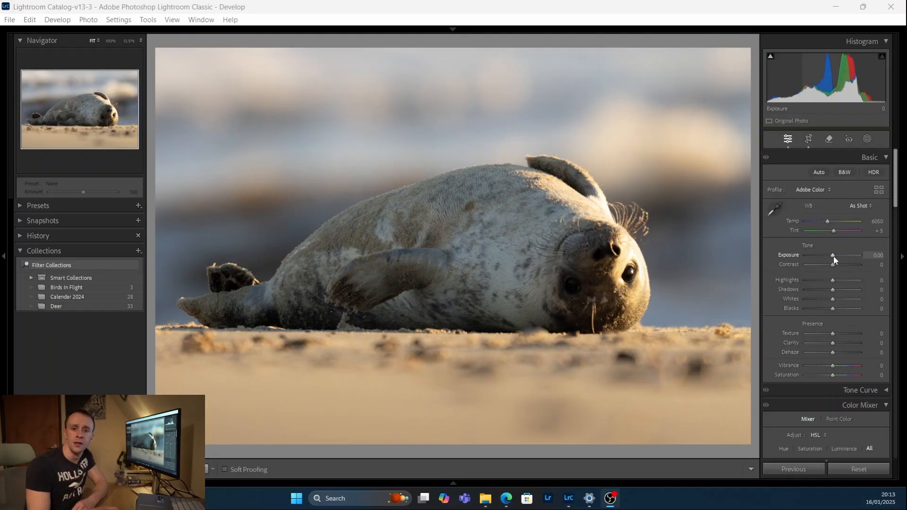
pyautogui.moveTo(834, 256); pyautogui.dragTo(841, 256)
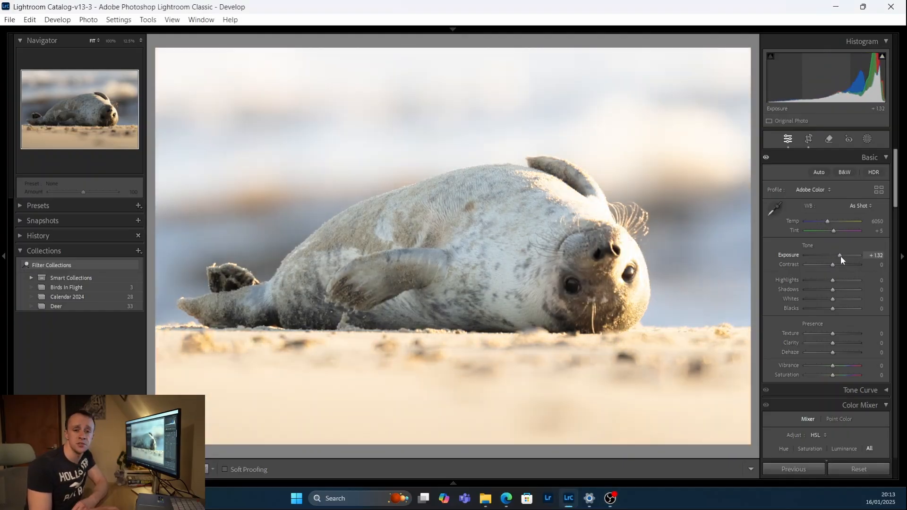
pyautogui.doubleClick(841, 256)
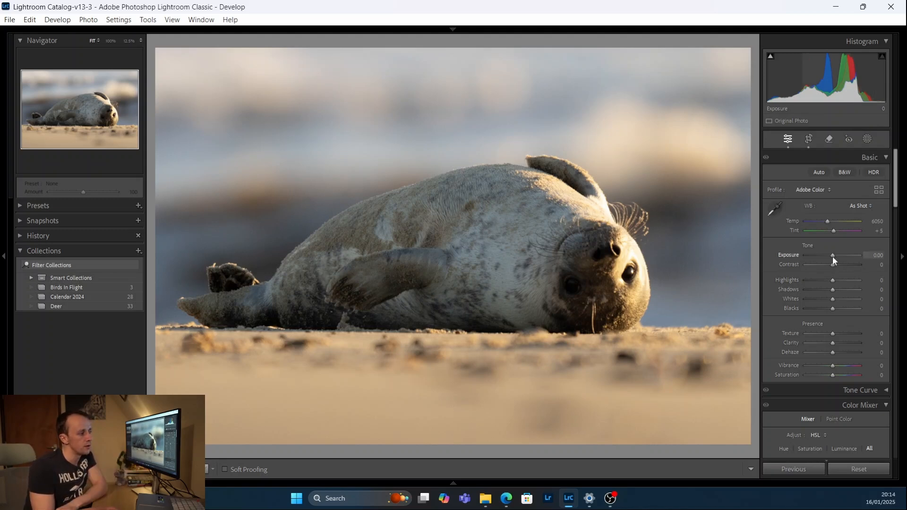
pyautogui.moveTo(832, 256); pyautogui.dragTo(834, 256)
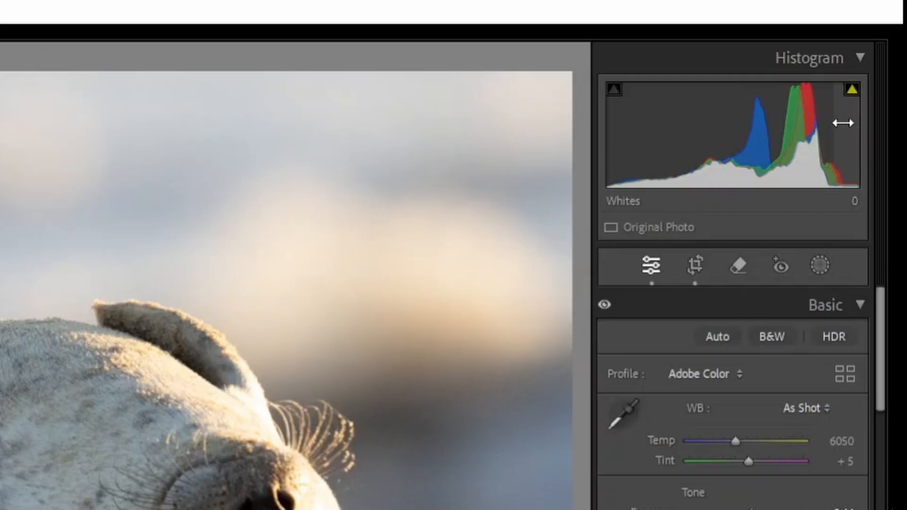
pyautogui.moveTo(853, 100)
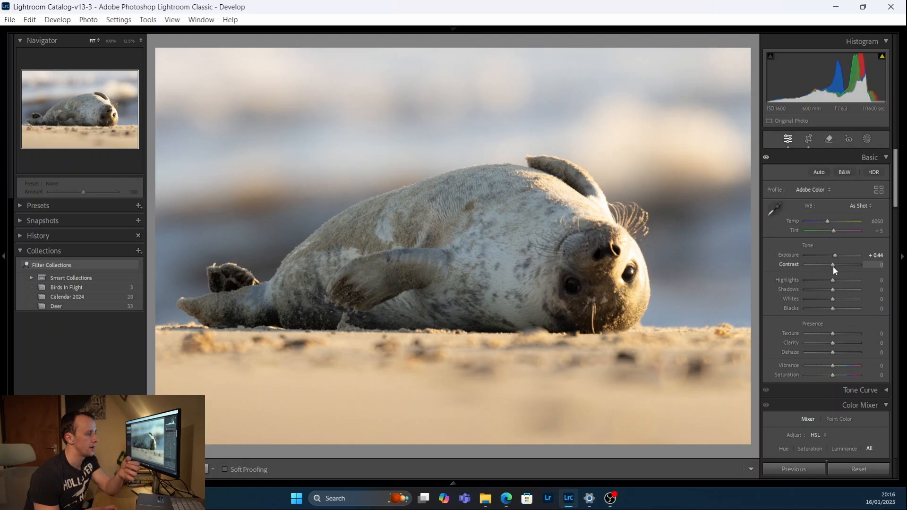
# - Set the contrast to +5 and lower the highlights to −72 with the clipping indicators turned on
pyautogui.moveTo(833, 265)
pyautogui.mouseDown()
pyautogui.moveTo(824, 265)
pyautogui.moveTo(840, 265)
pyautogui.mouseUp()
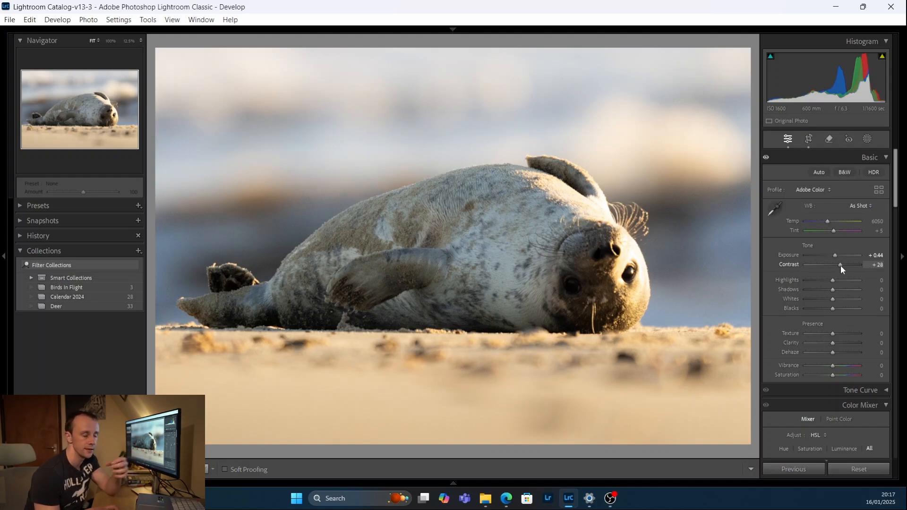
pyautogui.moveTo(840, 266); pyautogui.dragTo(834, 266)
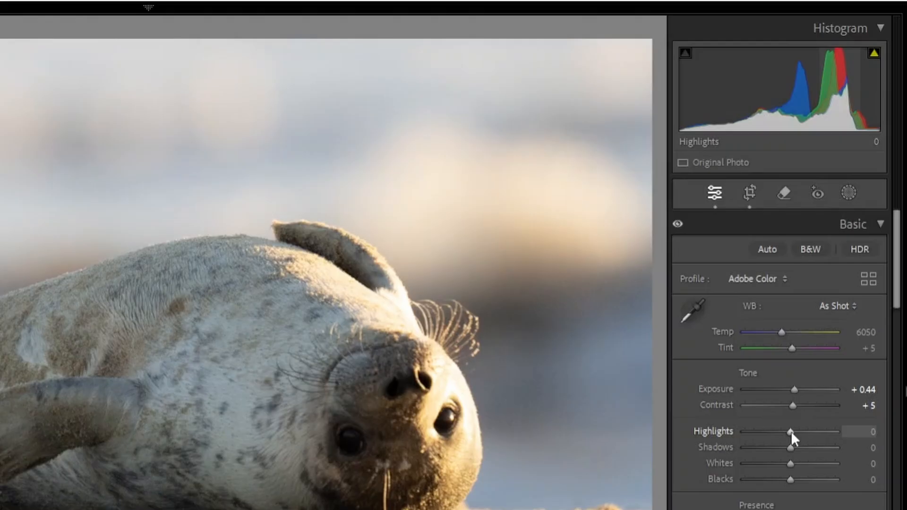
pyautogui.moveTo(791, 432); pyautogui.dragTo(759, 431)
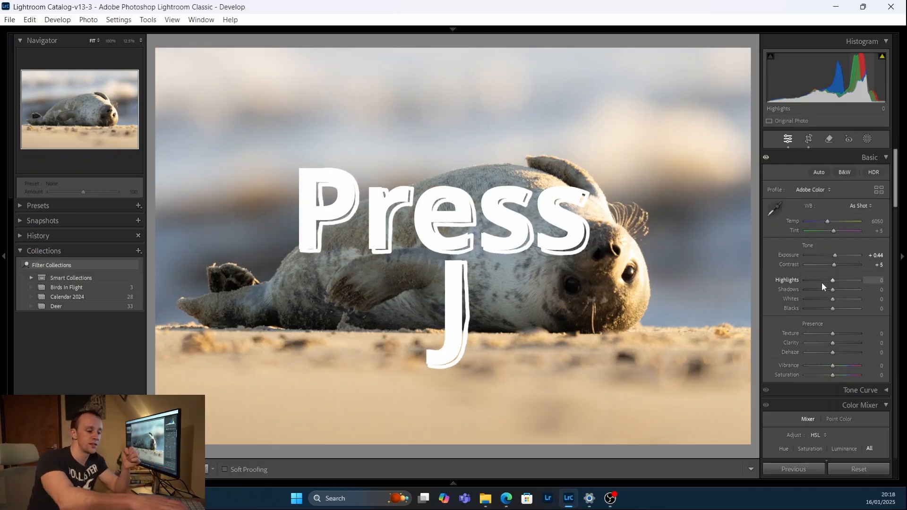
pyautogui.press('j')
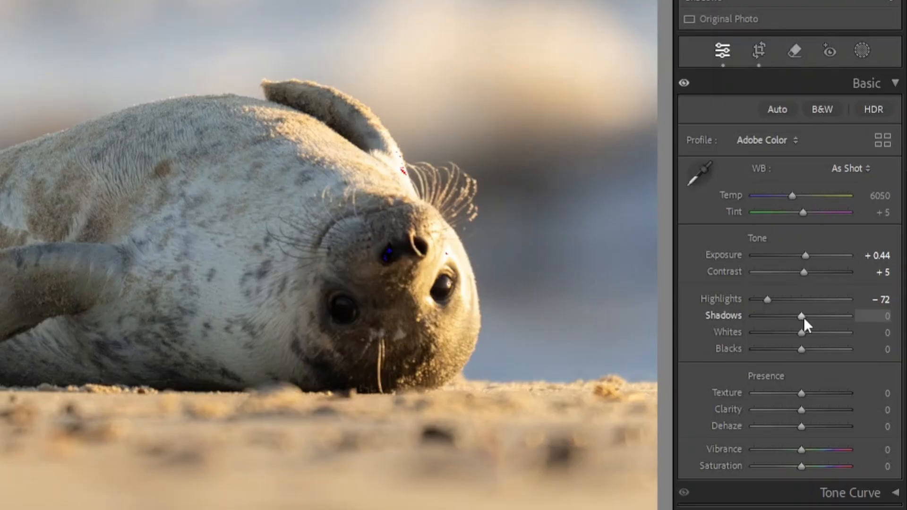
# - Set the shadows to −5, the whites to +5 and the blacks to −4
pyautogui.moveTo(804, 316); pyautogui.dragTo(819, 318)
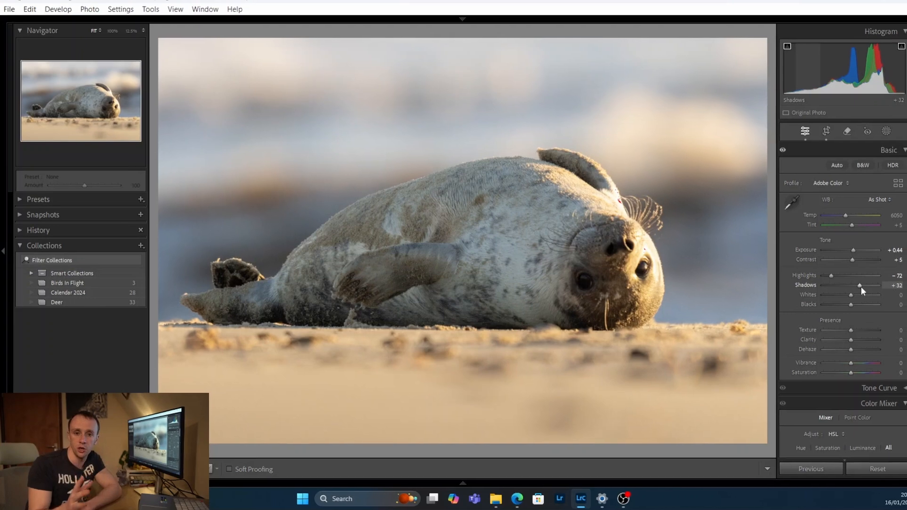
pyautogui.moveTo(860, 286); pyautogui.dragTo(850, 287)
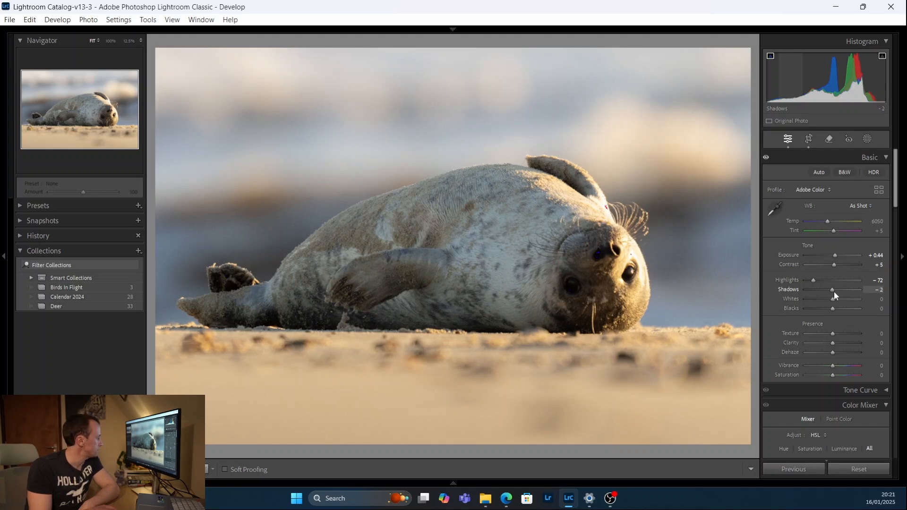
pyautogui.moveTo(834, 291); pyautogui.dragTo(833, 295)
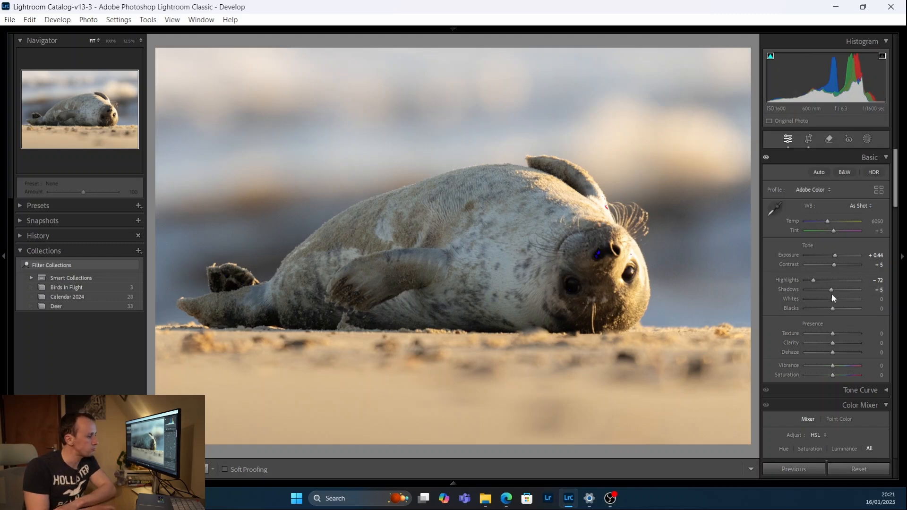
pyautogui.moveTo(833, 299)
pyautogui.mouseDown()
pyautogui.moveTo(845, 300)
pyautogui.moveTo(827, 296)
pyautogui.mouseUp()
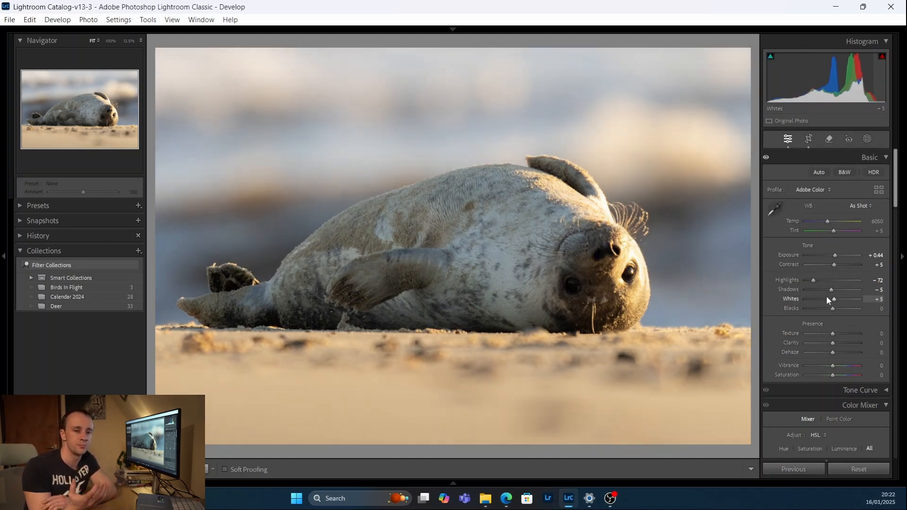
pyautogui.moveTo(835, 311); pyautogui.dragTo(831, 309)
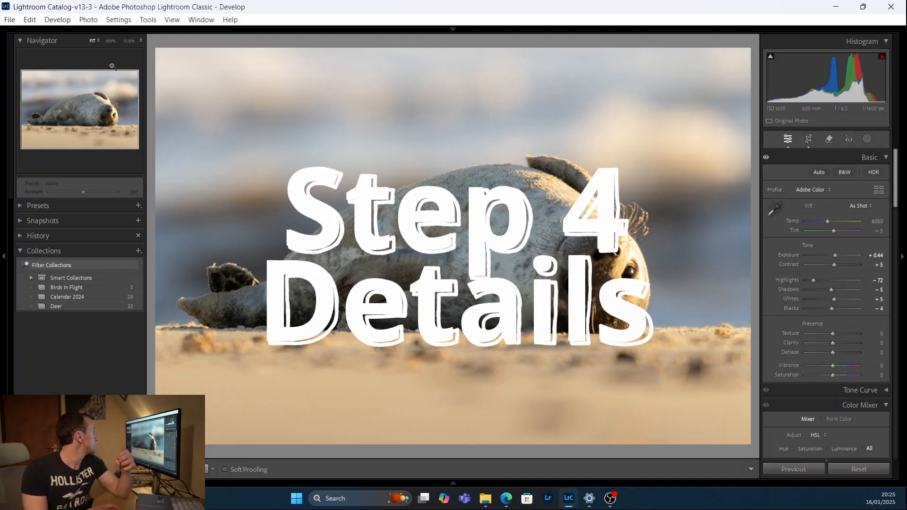
# - Set the texture to +7, clarity to +9 and dehaze to +7, checking the seal's face at 100%
pyautogui.click(110, 40)
pyautogui.moveTo(538, 252); pyautogui.dragTo(417, 231)
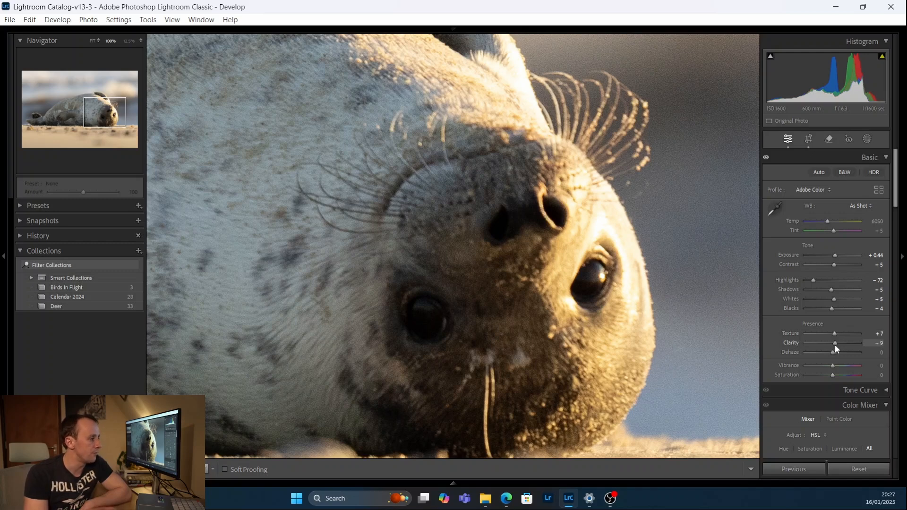
pyautogui.moveTo(835, 346)
pyautogui.mouseDown()
pyautogui.moveTo(848, 345)
pyautogui.moveTo(835, 344)
pyautogui.mouseUp()
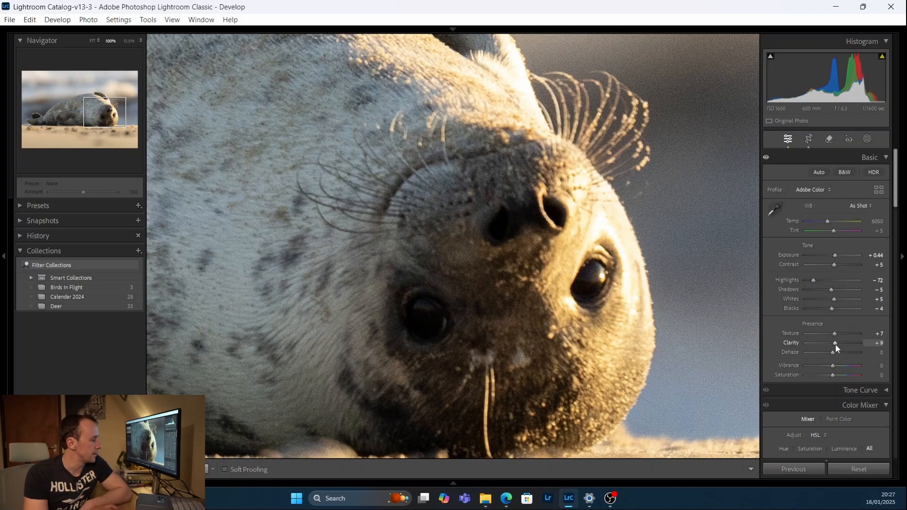
pyautogui.click(89, 40)
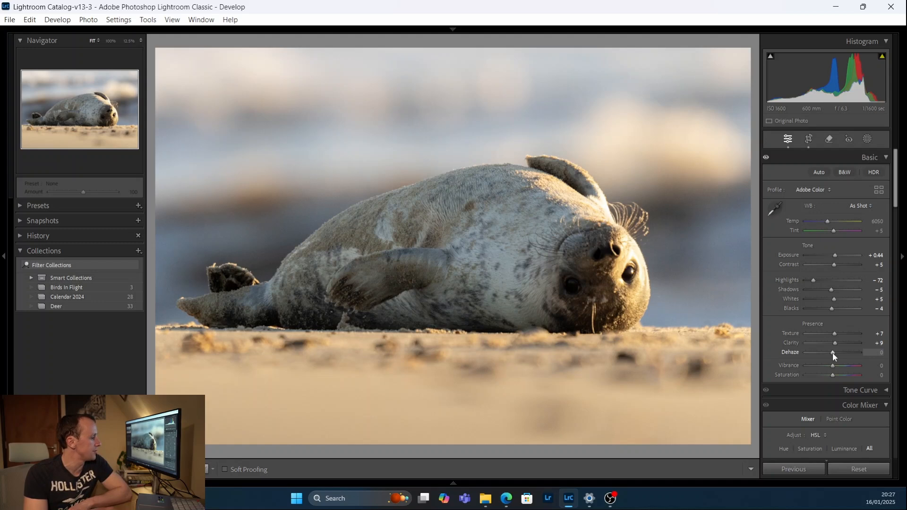
pyautogui.moveTo(833, 353); pyautogui.dragTo(835, 353)
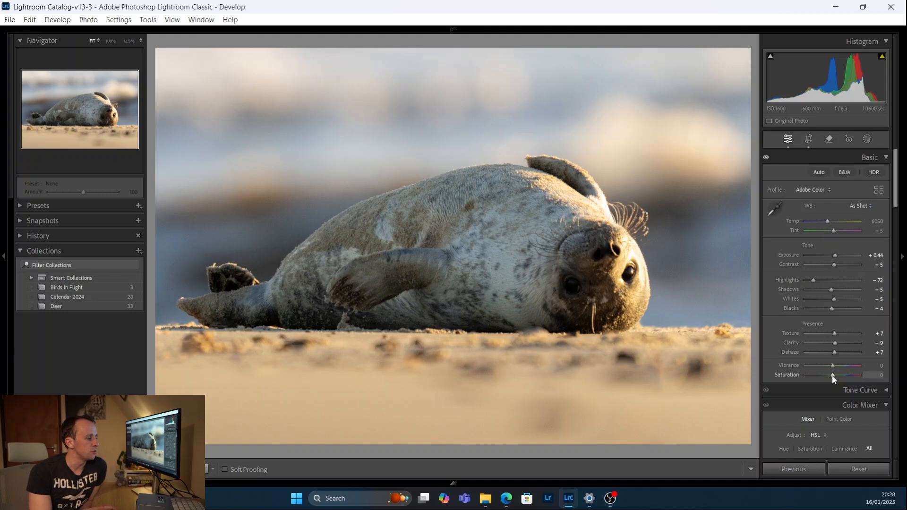
# - Boost the photo's colours with a saturation of +12 and a vibrance of +11
pyautogui.moveTo(832, 375); pyautogui.dragTo(836, 375)
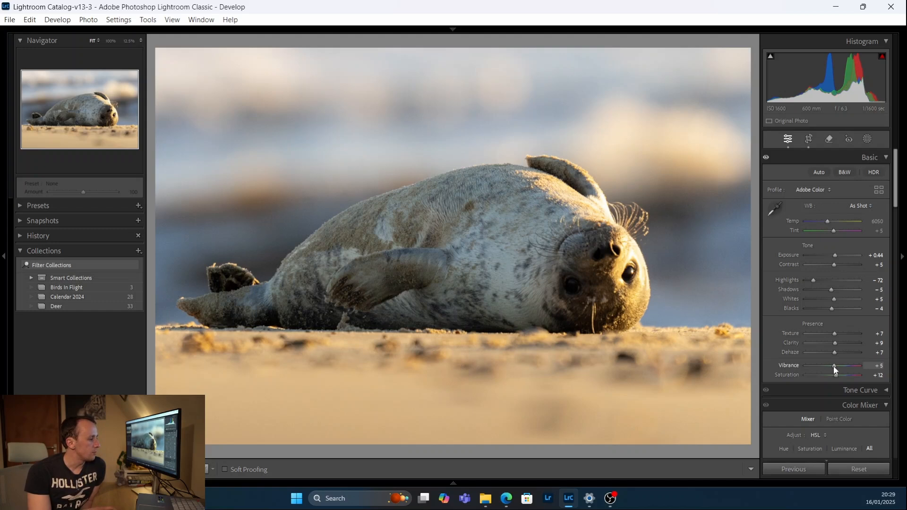
pyautogui.moveTo(834, 368); pyautogui.dragTo(836, 366)
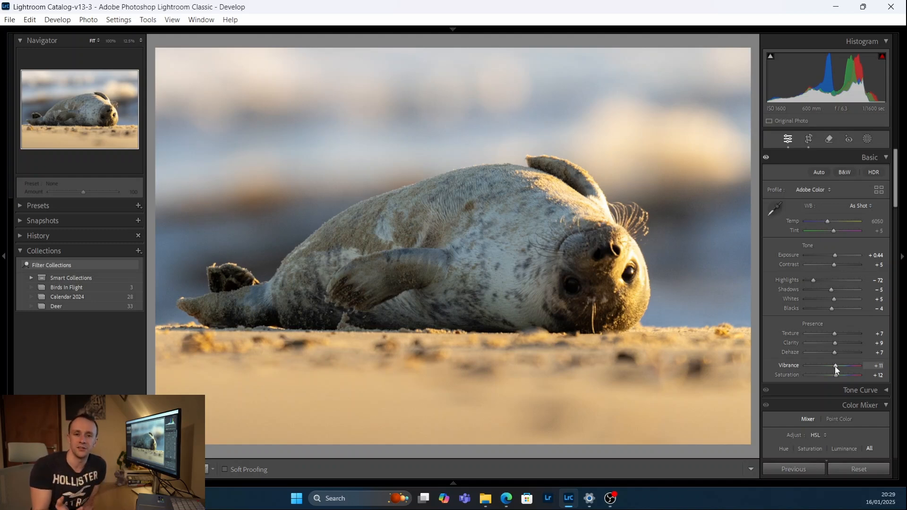
pyautogui.moveTo(836, 375); pyautogui.dragTo(852, 376)
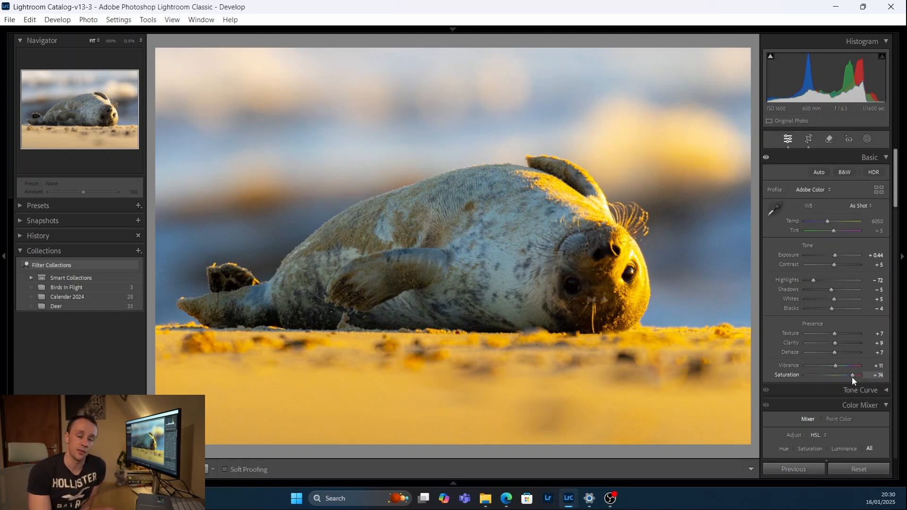
pyautogui.moveTo(852, 376)
pyautogui.mouseDown()
pyautogui.moveTo(801, 379)
pyautogui.moveTo(836, 379)
pyautogui.mouseUp()
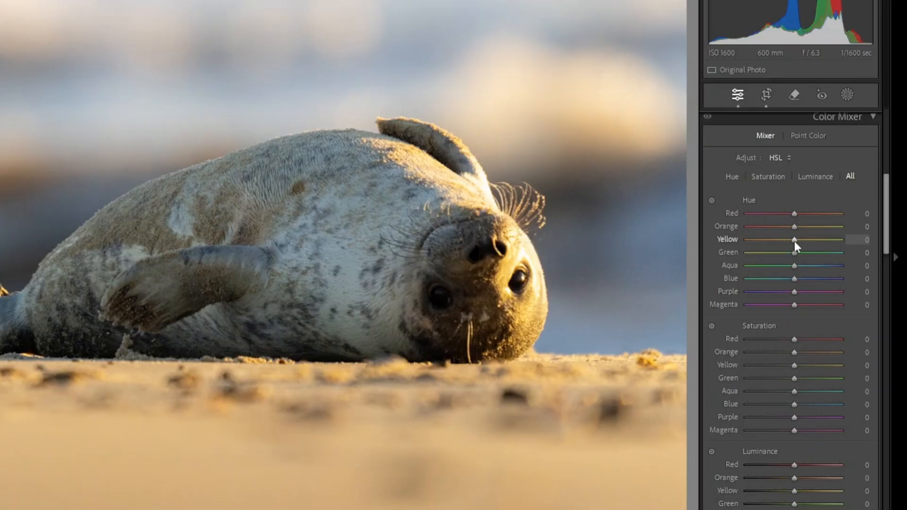
# - Shift the colour mixer hues: yellow to −22, orange to −13, blue to −5 and aqua to −15
pyautogui.moveTo(795, 240); pyautogui.dragTo(783, 241)
pyautogui.moveTo(793, 228); pyautogui.dragTo(787, 227)
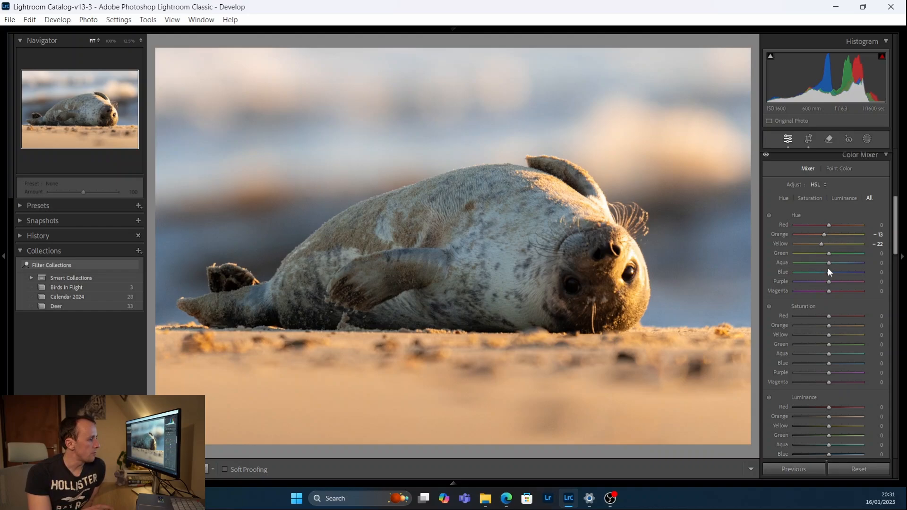
pyautogui.moveTo(828, 272); pyautogui.dragTo(827, 273)
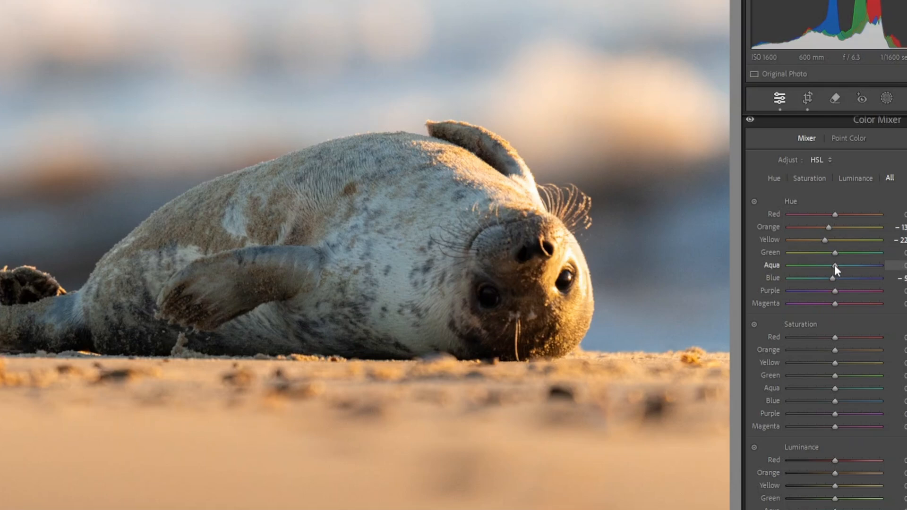
pyautogui.moveTo(834, 266); pyautogui.dragTo(827, 267)
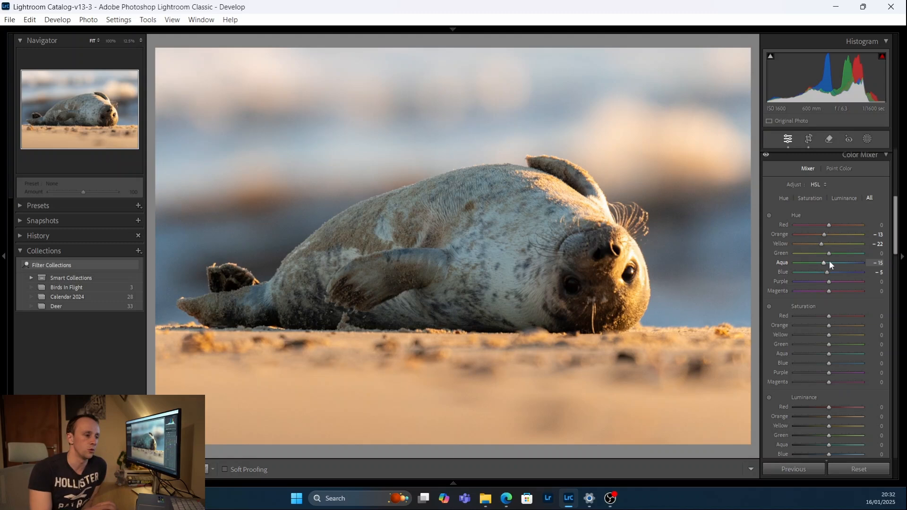
# - Adjust the colour mixer saturation: orange to −2, yellow to −5, aqua to +17 and blue to +5
pyautogui.scroll(-3, 841, 271)
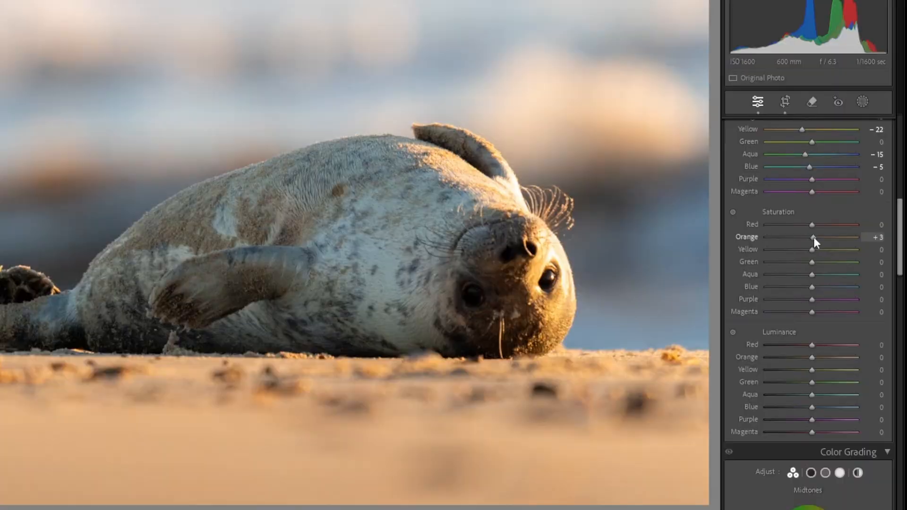
pyautogui.moveTo(815, 238); pyautogui.dragTo(813, 239)
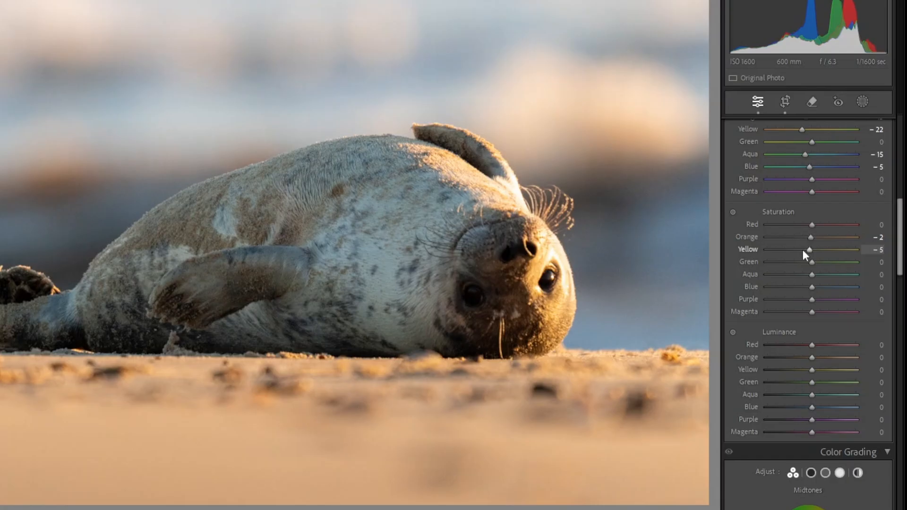
pyautogui.moveTo(812, 275); pyautogui.dragTo(819, 275)
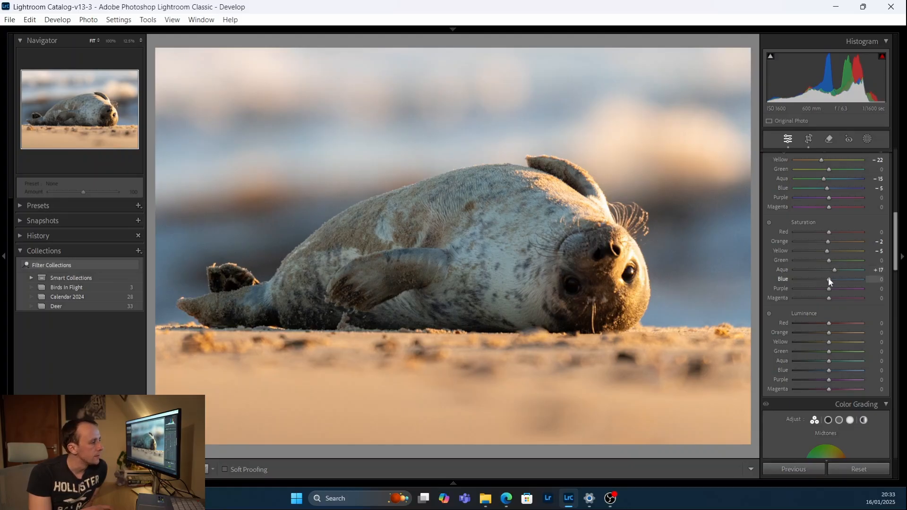
pyautogui.moveTo(829, 278); pyautogui.dragTo(828, 281)
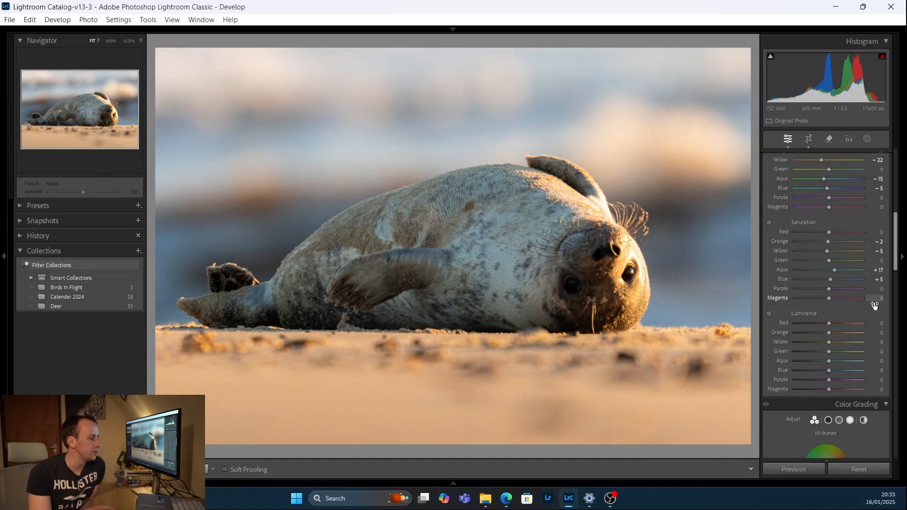
# - Set the colour mixer luminance to −8 for orange, −9 for yellow and +3 for aqua, and compare before and after
pyautogui.moveTo(829, 332); pyautogui.dragTo(826, 333)
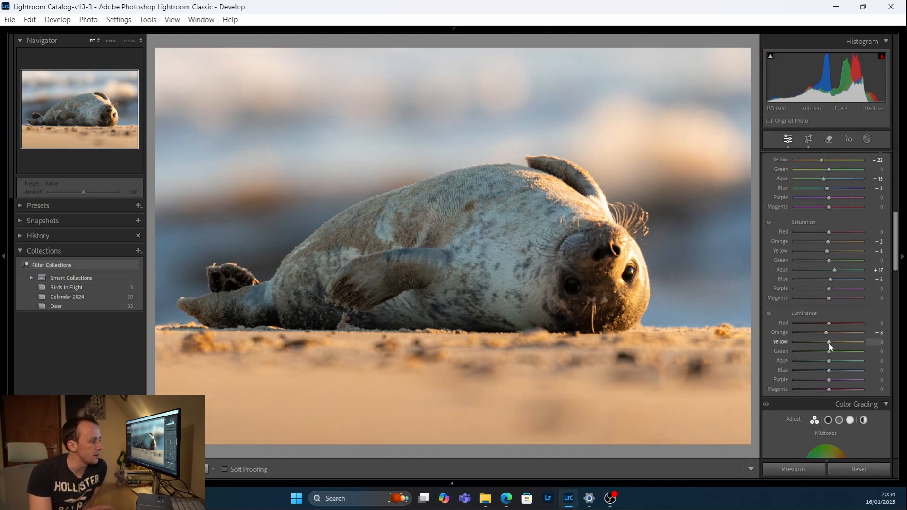
pyautogui.moveTo(826, 342); pyautogui.dragTo(825, 343)
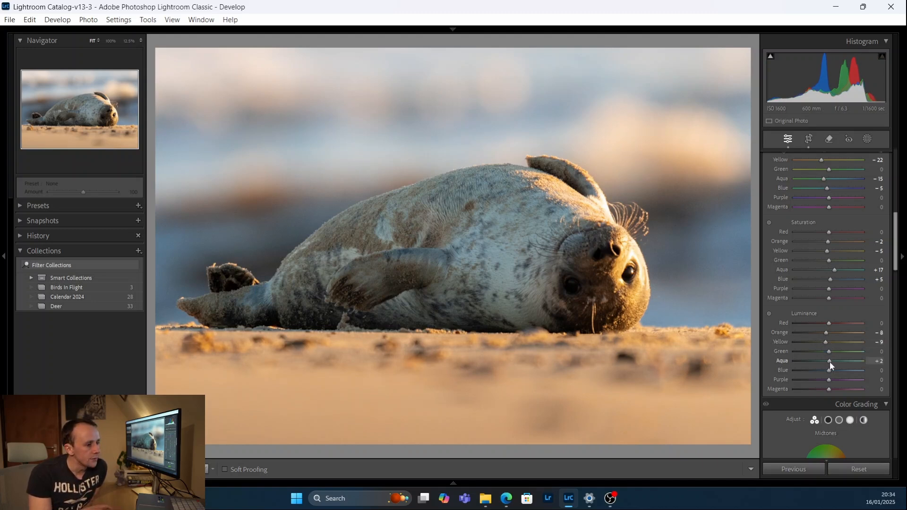
pyautogui.moveTo(832, 362); pyautogui.dragTo(829, 361)
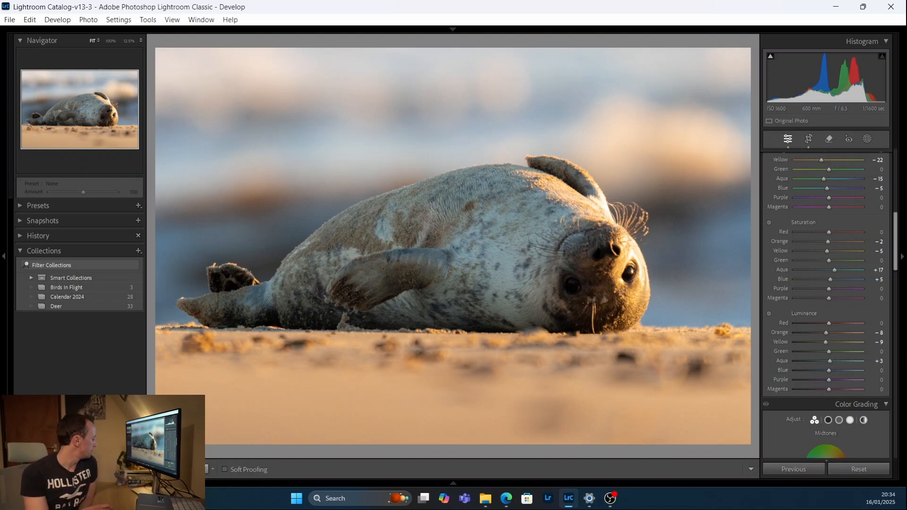
pyautogui.press('y')
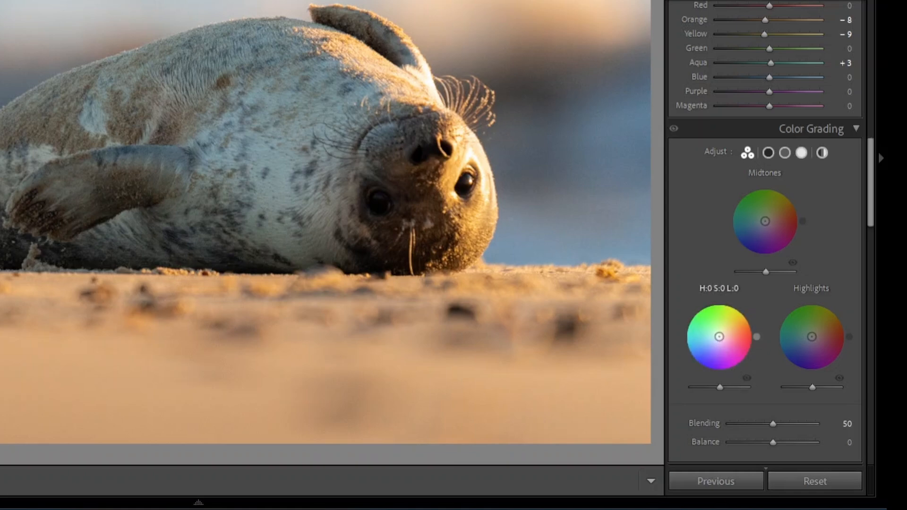
# - Grade the shadows with a blue tint at a saturation of 19
pyautogui.moveTo(720, 337); pyautogui.dragTo(725, 340)
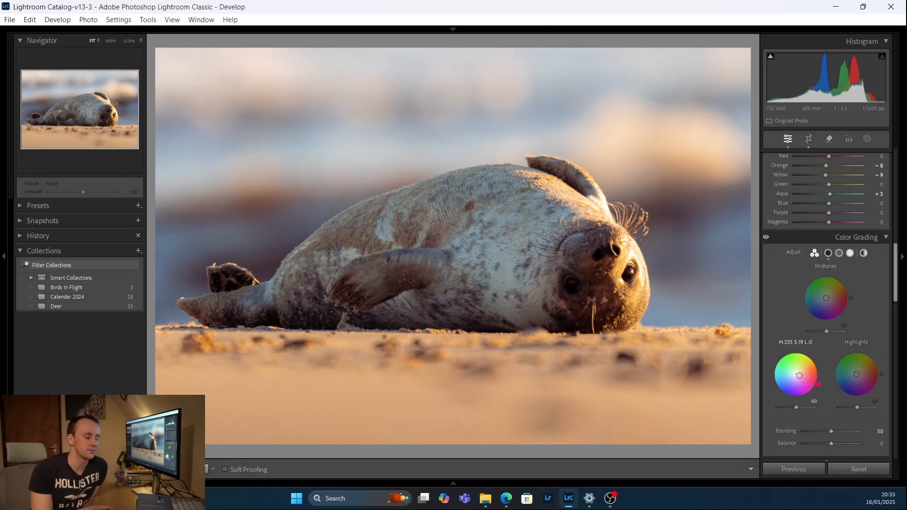
pyautogui.moveTo(818, 385); pyautogui.dragTo(783, 394)
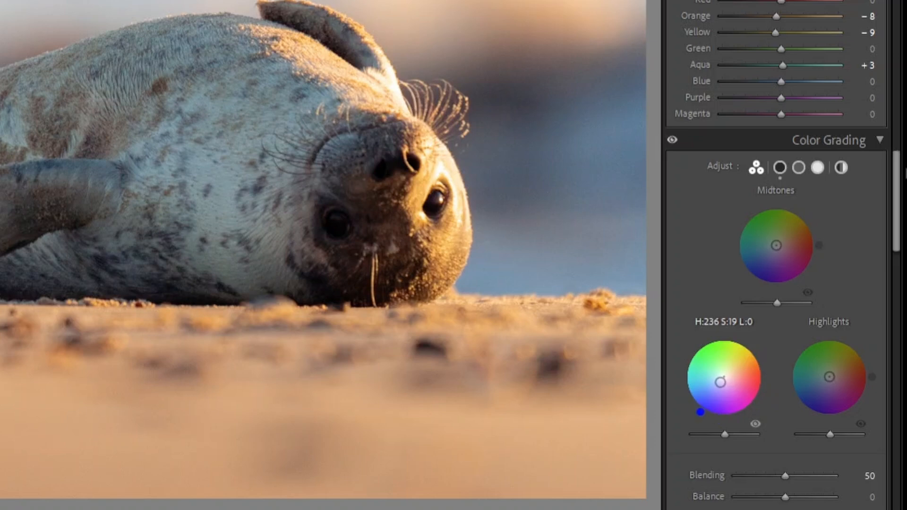
pyautogui.moveTo(701, 412); pyautogui.dragTo(690, 401)
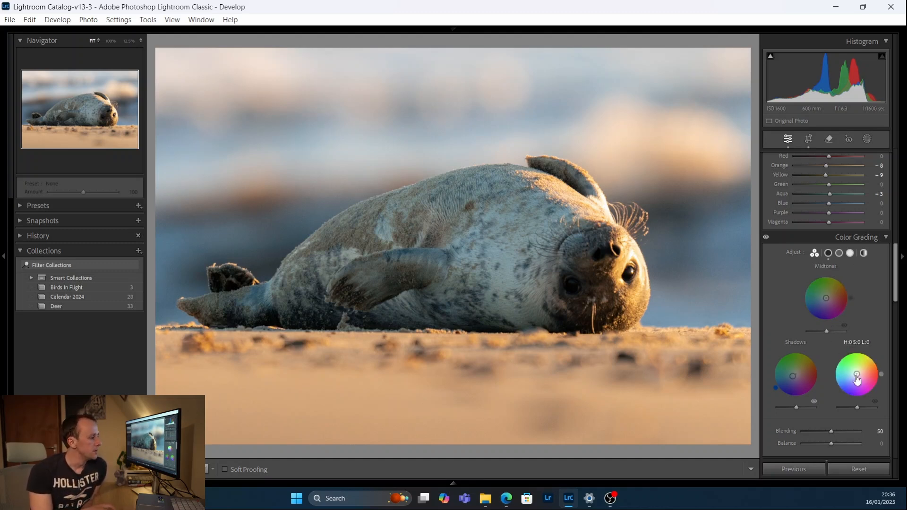
# - Grade the highlights with a warm orange tint, hue about 35 and saturation 13
pyautogui.moveTo(857, 378); pyautogui.dragTo(860, 373)
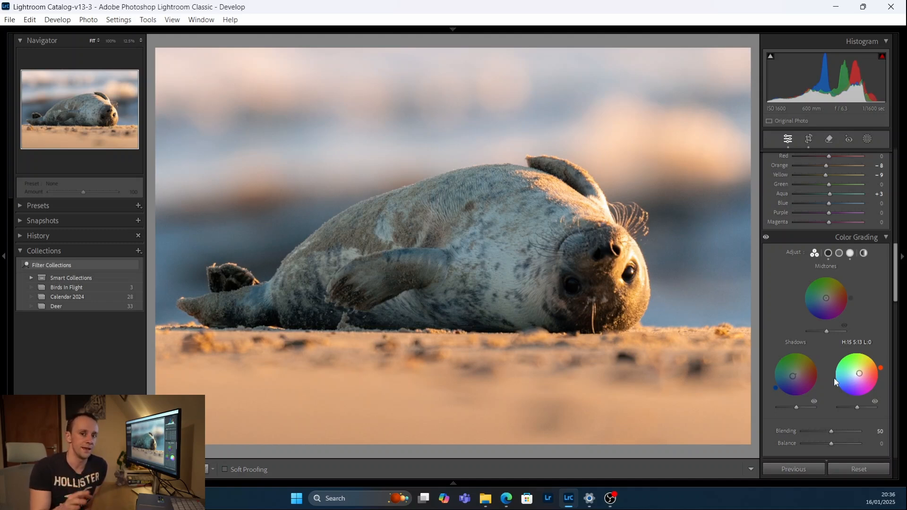
pyautogui.moveTo(881, 368); pyautogui.dragTo(877, 362)
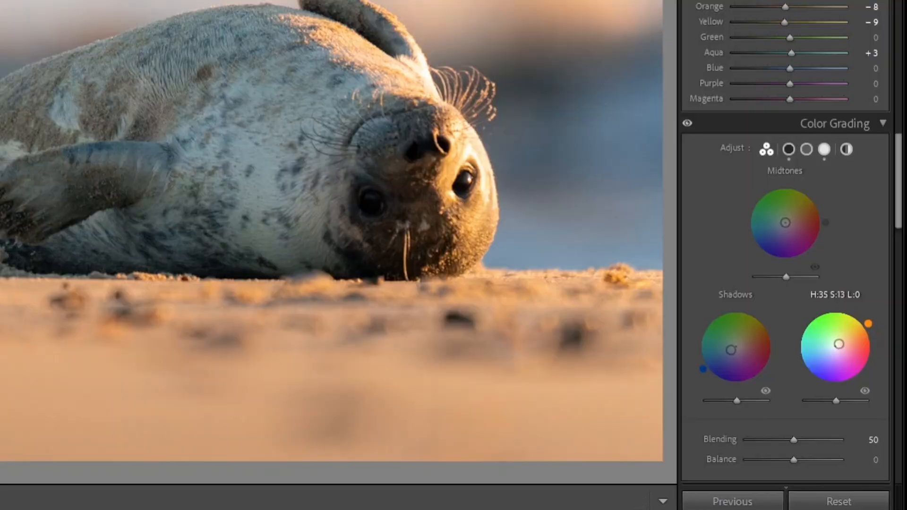
pyautogui.moveTo(868, 323); pyautogui.dragTo(870, 325)
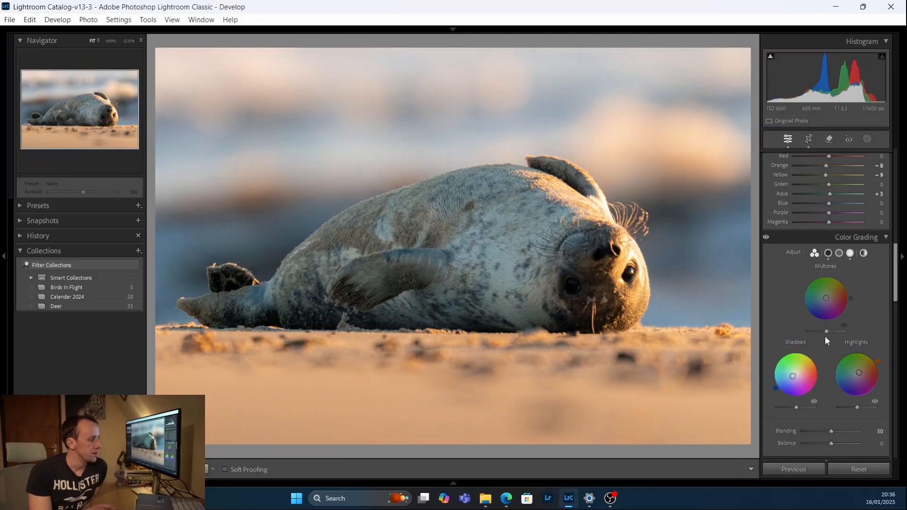
# - Grade the midtones with an orange tint of hue 34 and saturation 15, and compare the photo with and without colour grading
pyautogui.click(829, 300)
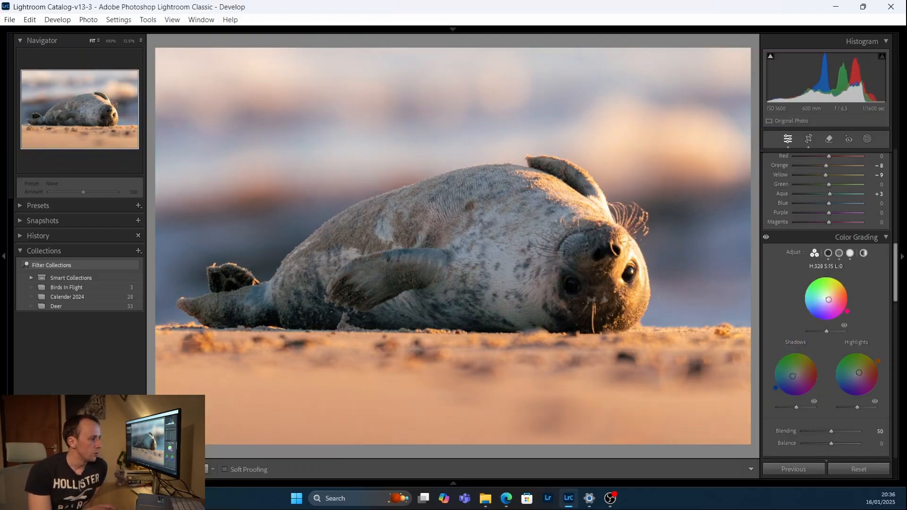
pyautogui.moveTo(847, 311); pyautogui.dragTo(846, 284)
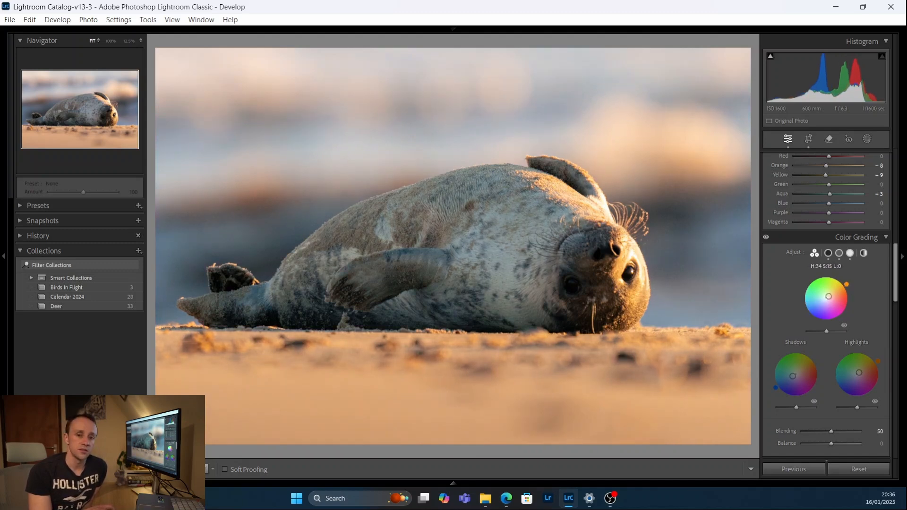
pyautogui.moveTo(847, 284)
pyautogui.mouseDown()
pyautogui.moveTo(841, 315)
pyautogui.moveTo(807, 314)
pyautogui.moveTo(844, 315)
pyautogui.moveTo(847, 284)
pyautogui.mouseUp()
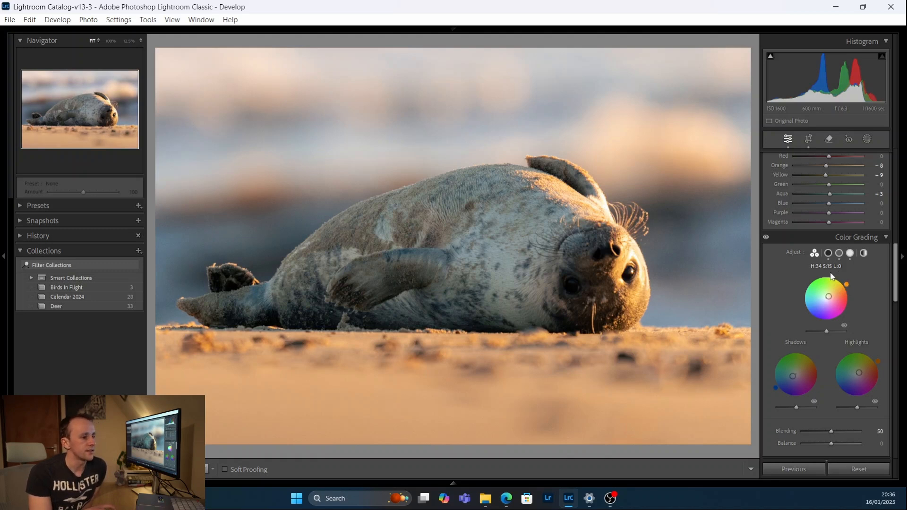
pyautogui.click(767, 238)
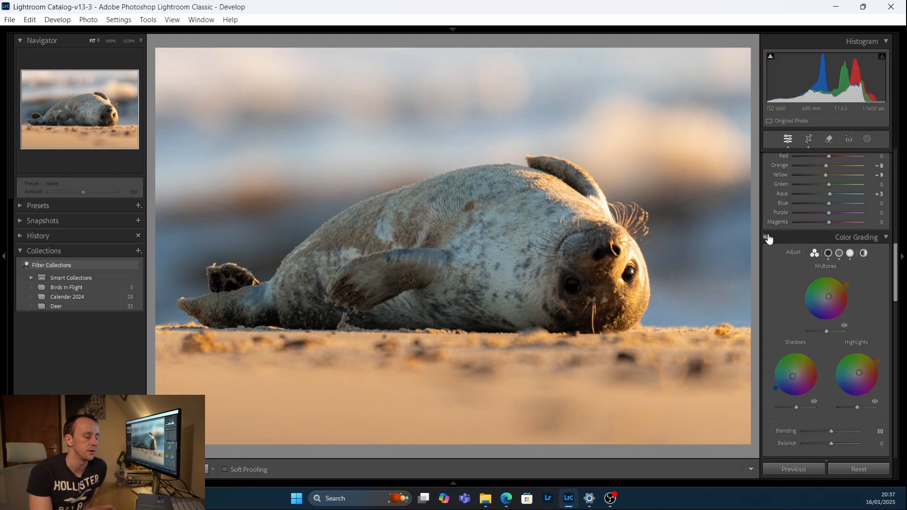
pyautogui.click(767, 238)
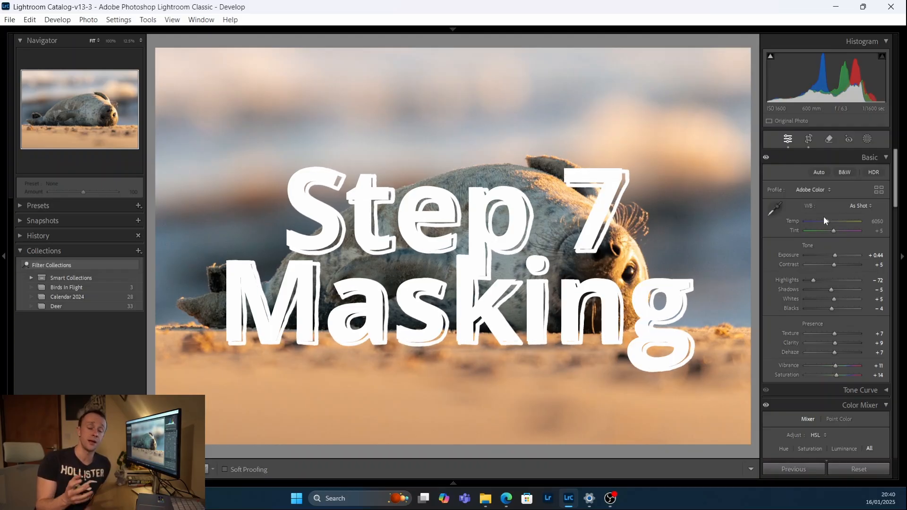
# - Create a mask that automatically selects the seal as the subject
pyautogui.click(868, 140)
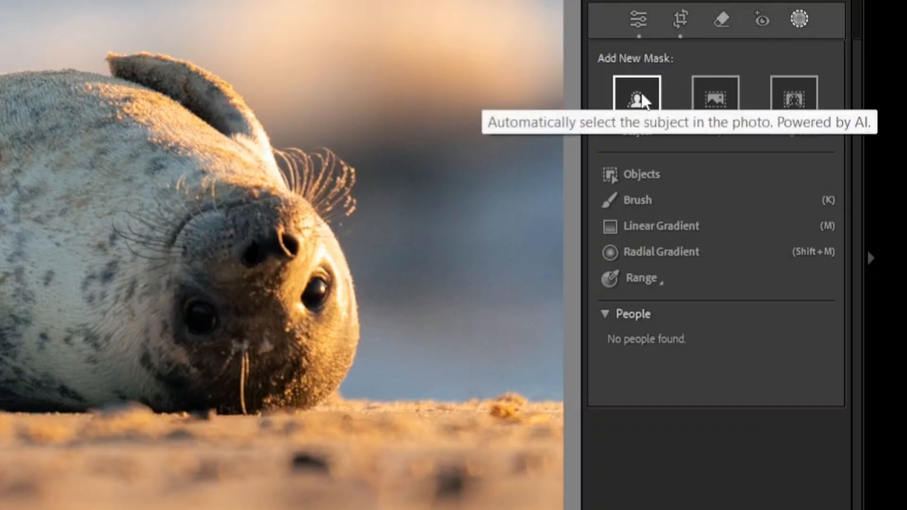
pyautogui.click(642, 93)
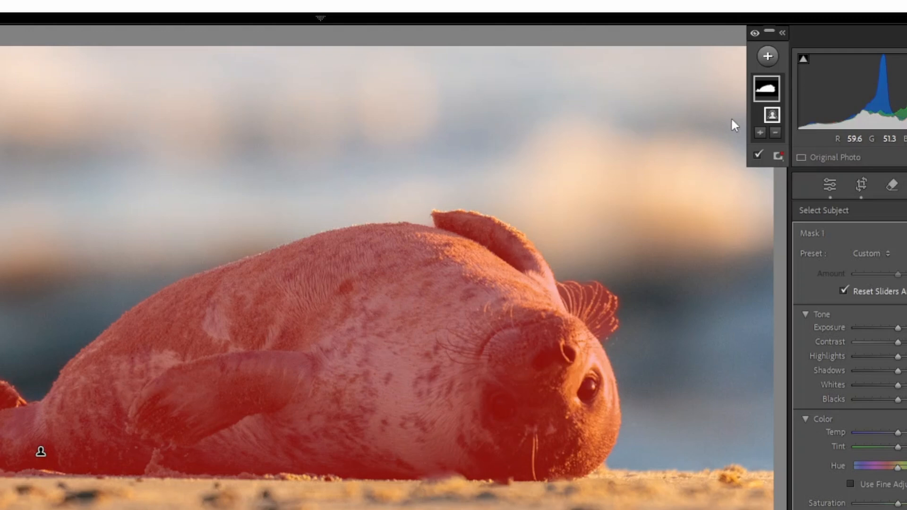
# - Try adding a brush stroke on the sand below the seal's head to the subject mask, and undo it
pyautogui.click(760, 133)
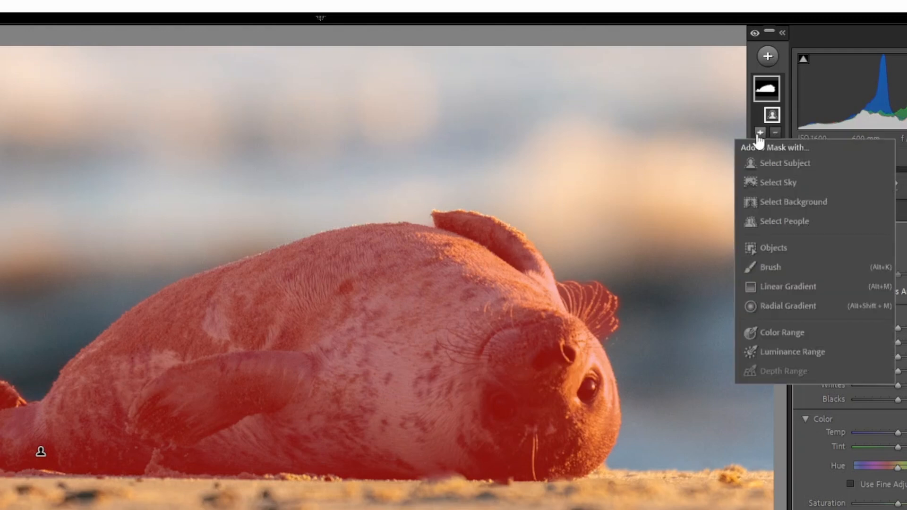
pyautogui.click(772, 264)
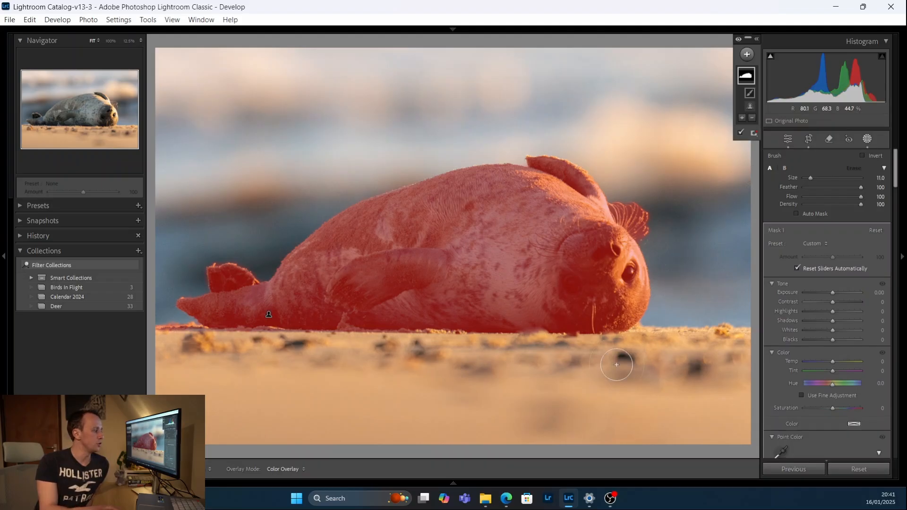
pyautogui.moveTo(617, 365)
pyautogui.mouseDown()
pyautogui.moveTo(679, 339)
pyautogui.moveTo(642, 375)
pyautogui.moveTo(653, 370)
pyautogui.mouseUp()
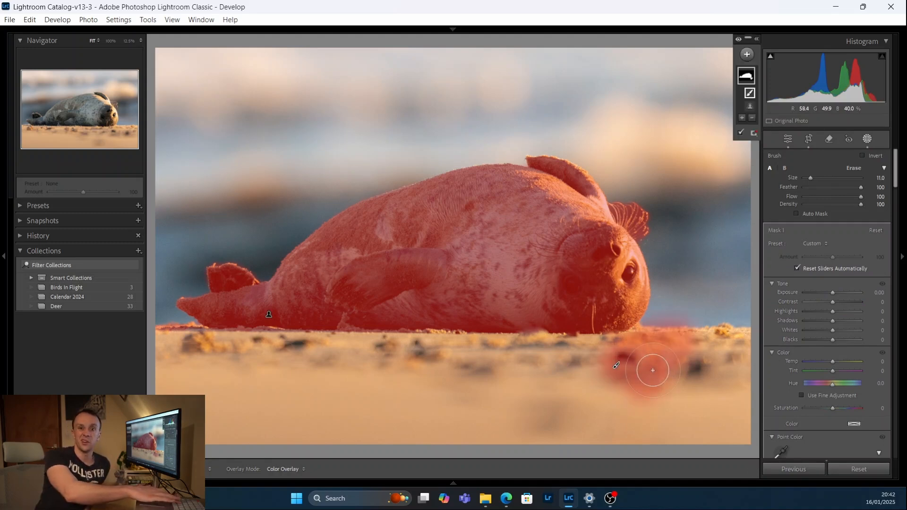
pyautogui.hotkey('ctrl', 'z')
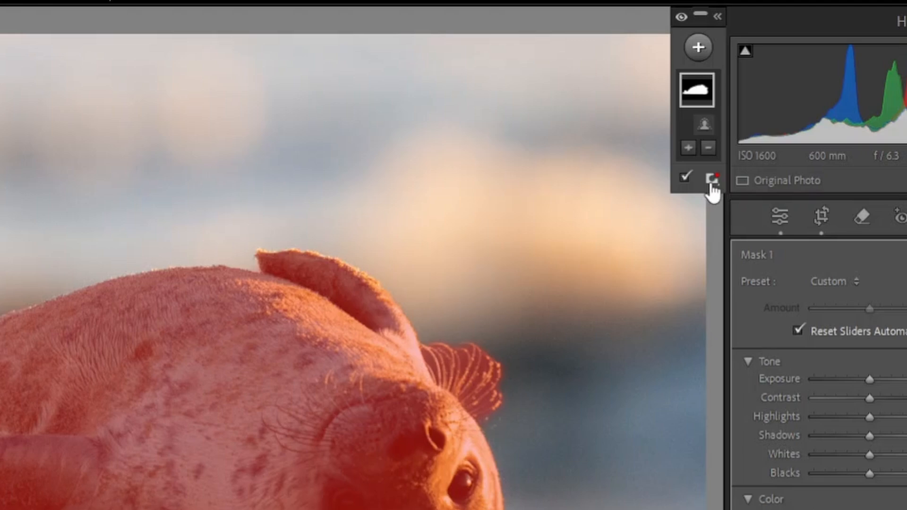
# - Subtract from the seal mask with a brush and set its exposure to 0.20, contrast to 5, highlights to −19 and shadows to −3
pyautogui.click(708, 147)
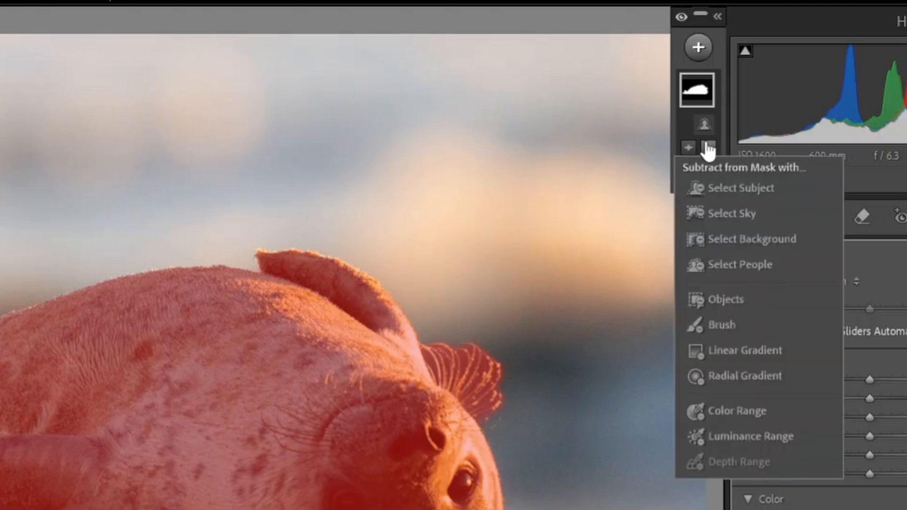
pyautogui.click(725, 321)
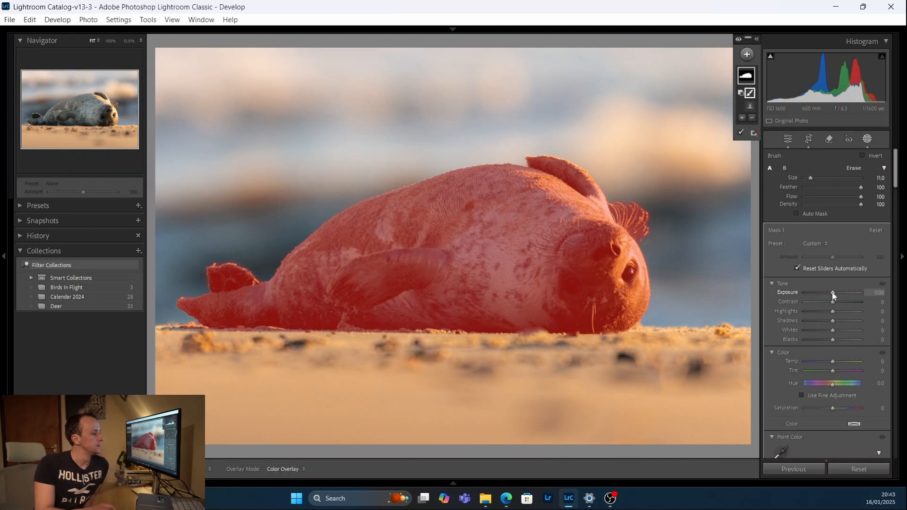
pyautogui.moveTo(833, 292); pyautogui.dragTo(833, 293)
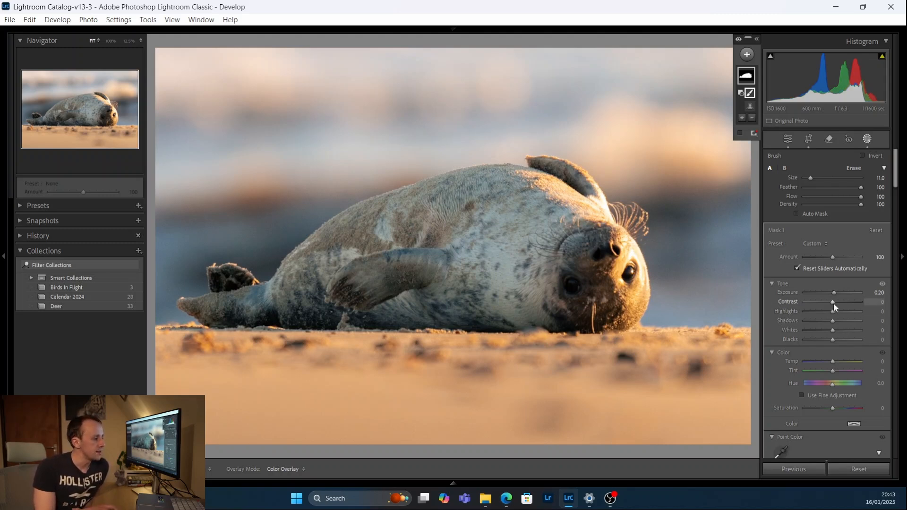
pyautogui.moveTo(834, 303); pyautogui.dragTo(835, 307)
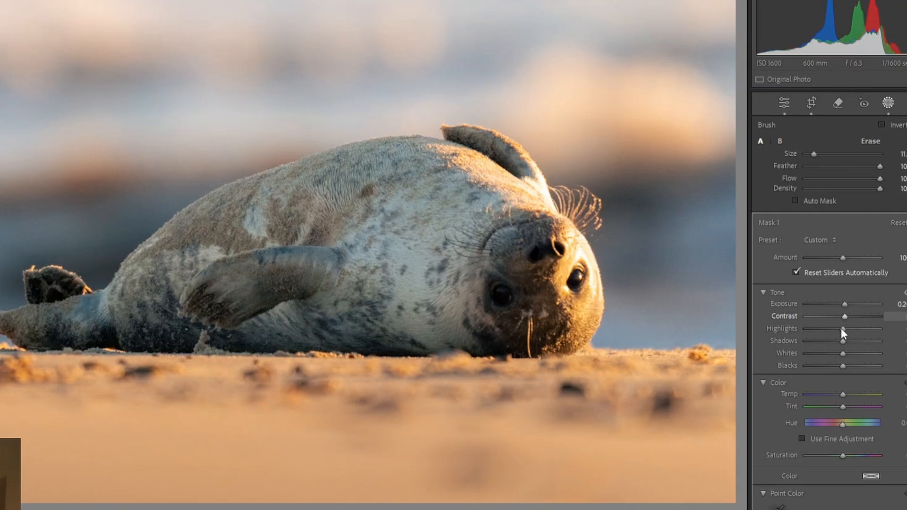
pyautogui.moveTo(838, 328); pyautogui.dragTo(837, 328)
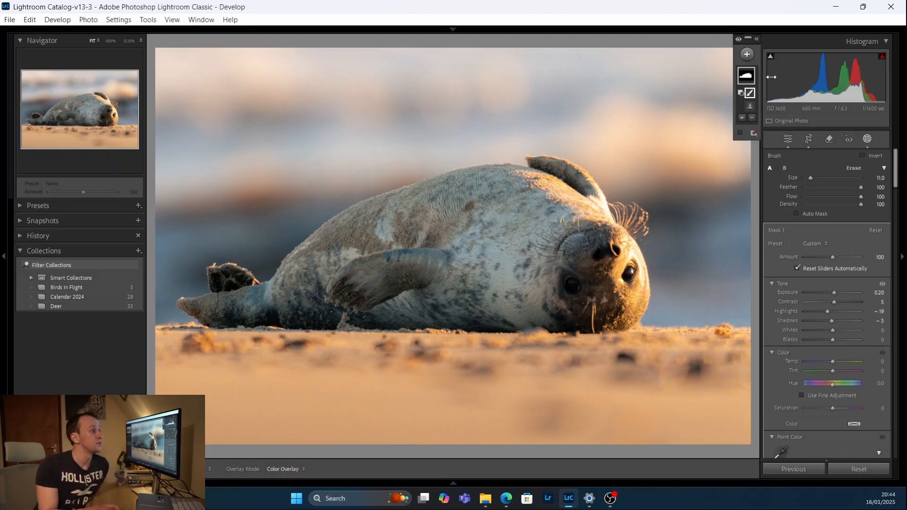
# - Create a second mask that selects the background, and show its colour overlay to check the coverage
pyautogui.click(747, 55)
pyautogui.click(763, 97)
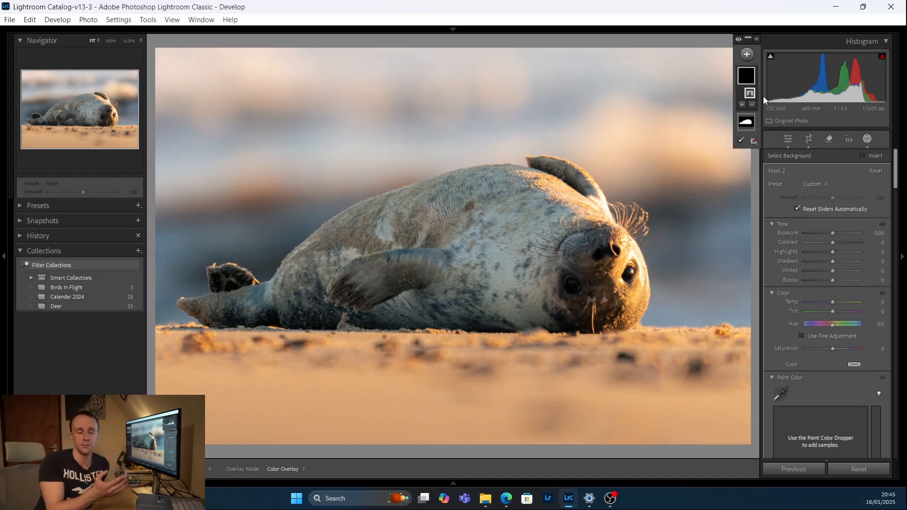
pyautogui.press('o')
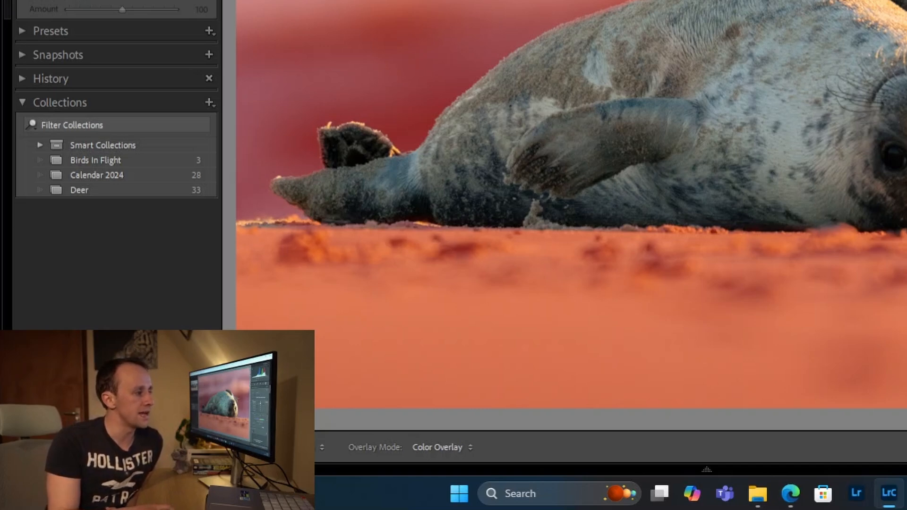
# - Hide the overlay and set the background mask's exposure to −0.14, contrast to −5, highlights to 7 and shadows to 8
pyautogui.press('o')
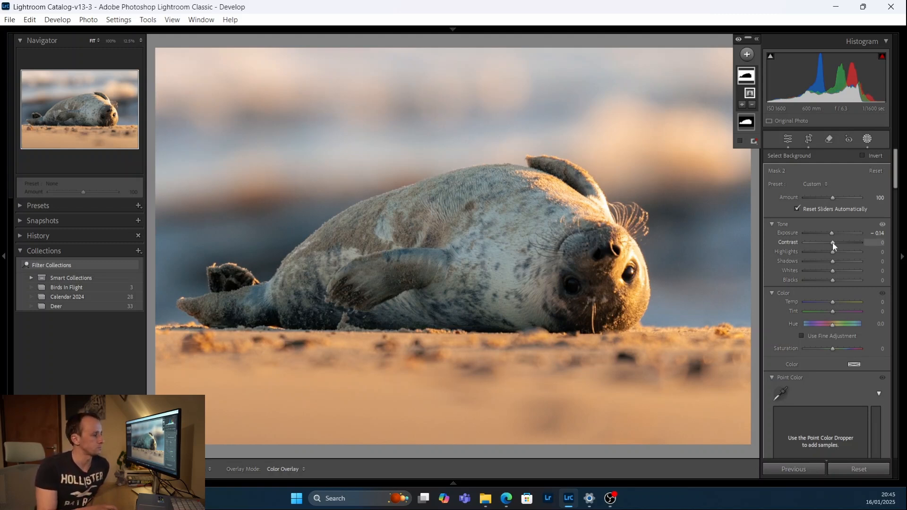
pyautogui.moveTo(832, 244); pyautogui.dragTo(832, 244)
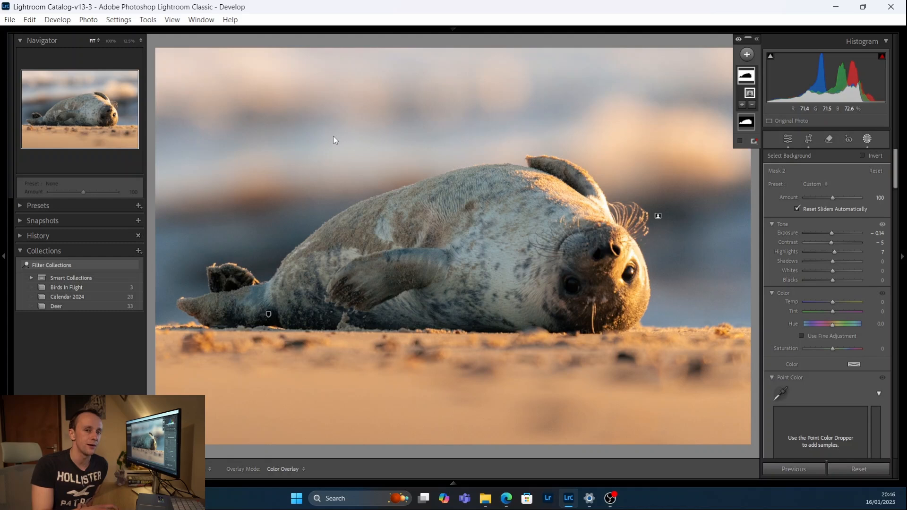
pyautogui.moveTo(833, 261); pyautogui.dragTo(834, 262)
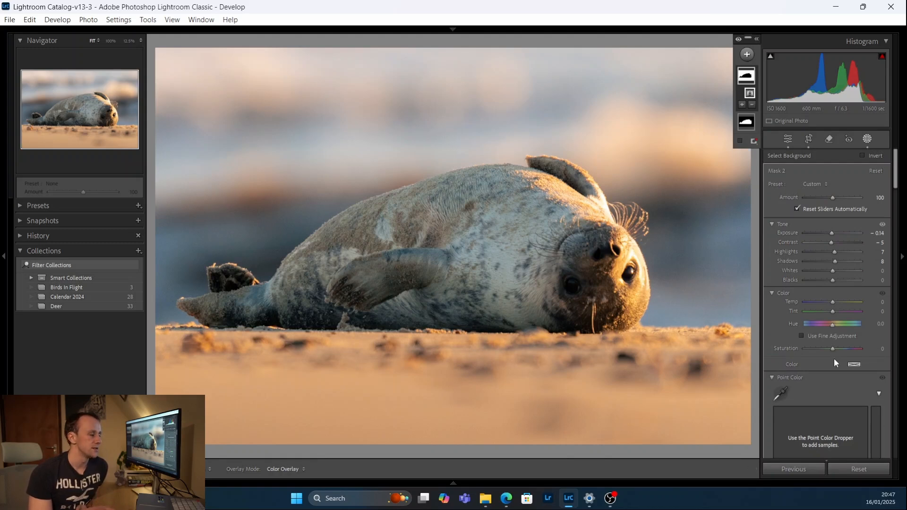
# - Set the background mask's clarity to −7 and lower its dehaze slightly to soften the background
pyautogui.scroll(-5, 835, 363)
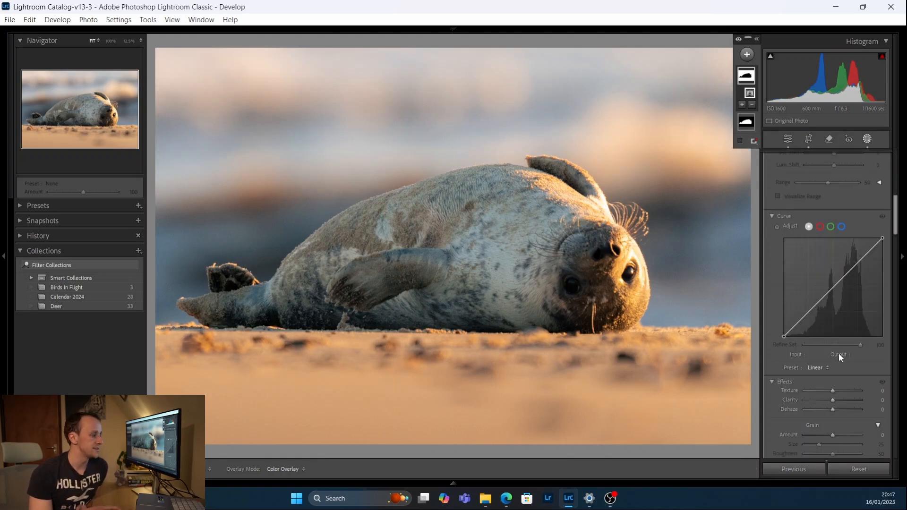
pyautogui.scroll(-2, 837, 353)
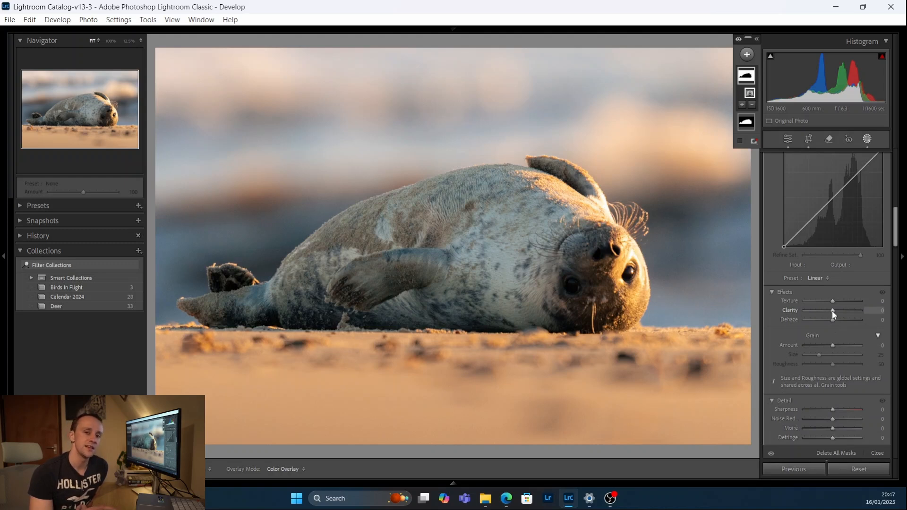
pyautogui.moveTo(832, 310); pyautogui.dragTo(830, 316)
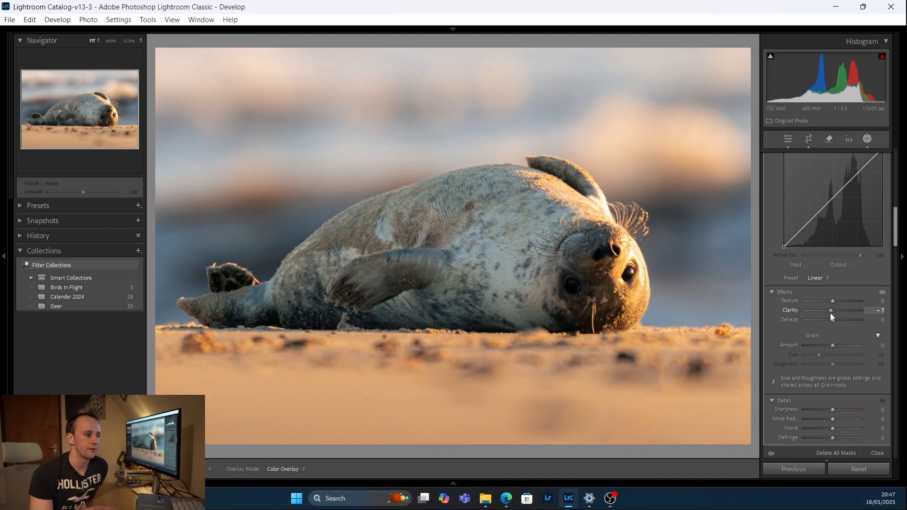
pyautogui.moveTo(832, 317); pyautogui.dragTo(832, 318)
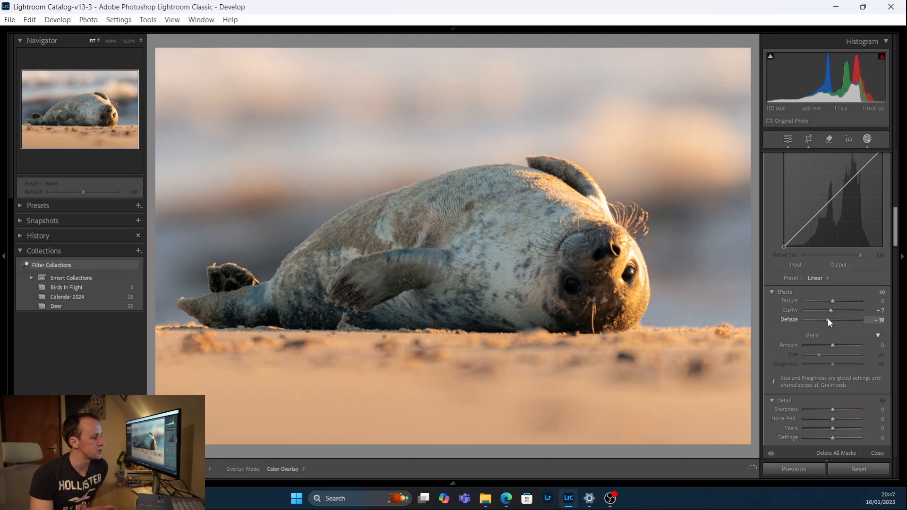
pyautogui.moveTo(828, 318); pyautogui.dragTo(830, 319)
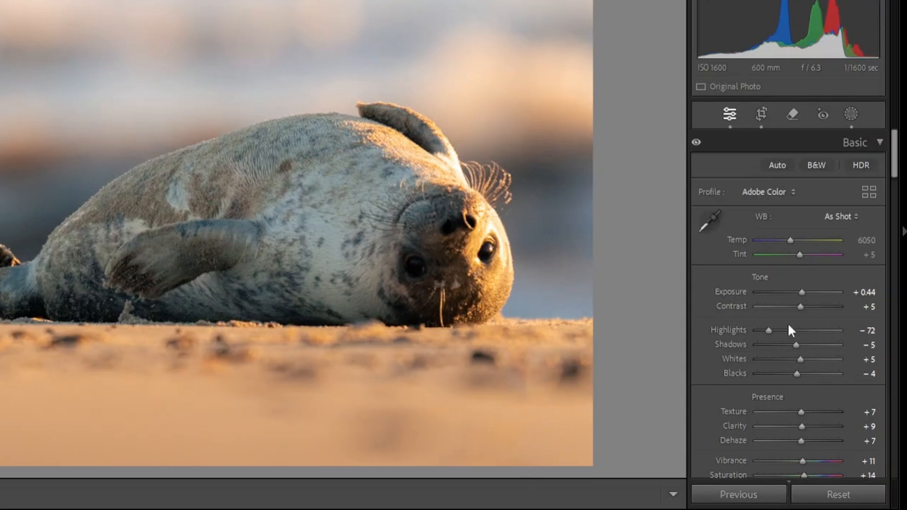
# - Open the AI Denoise preview, centre it on the seal's whiskers, and compare the enhanced and unenhanced versions at amount 50
pyautogui.scroll(-10, 789, 326)
pyautogui.scroll(-15, 789, 325)
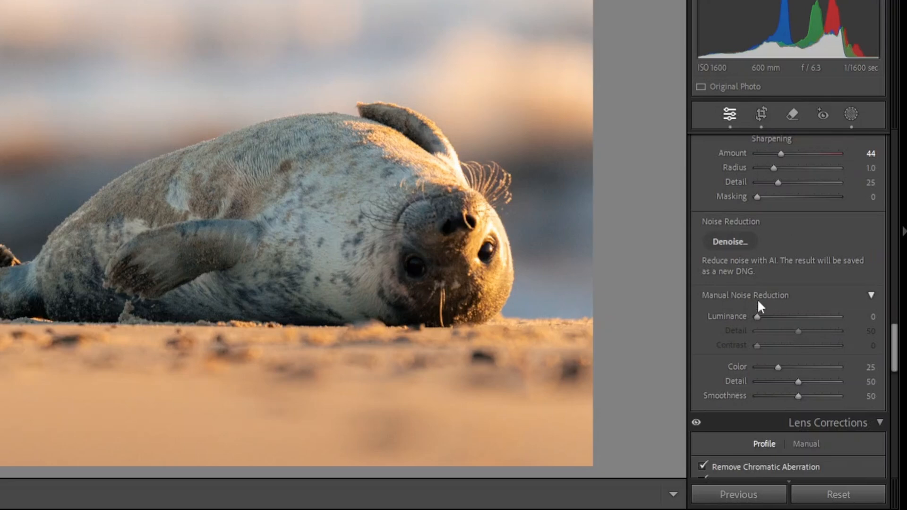
pyautogui.click(742, 242)
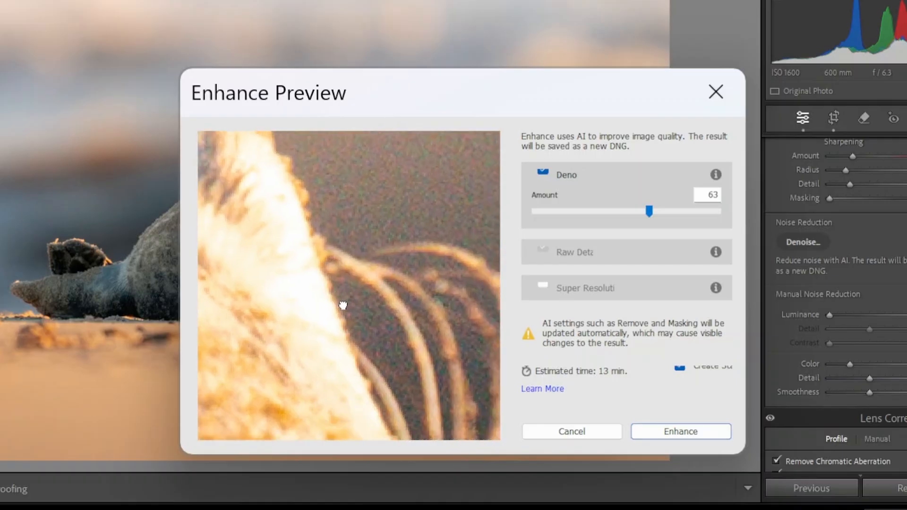
pyautogui.moveTo(342, 304); pyautogui.dragTo(307, 257)
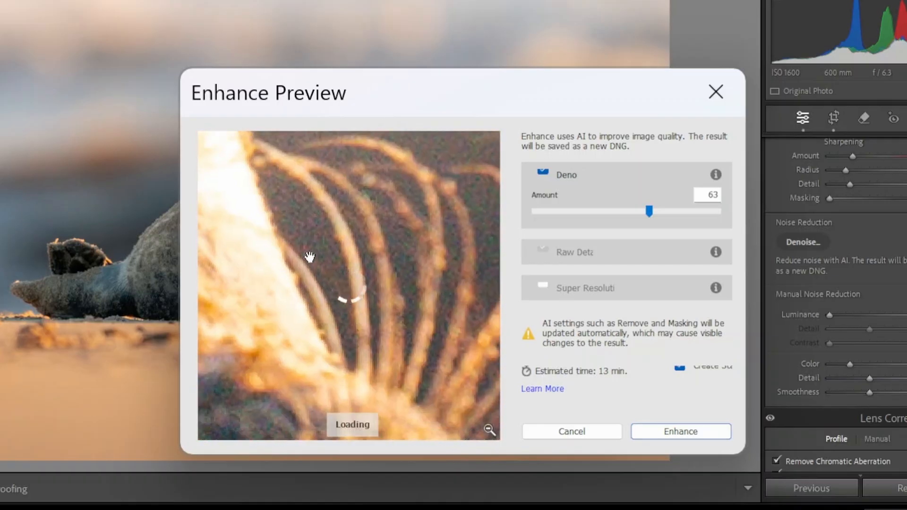
pyautogui.moveTo(378, 339); pyautogui.dragTo(324, 265)
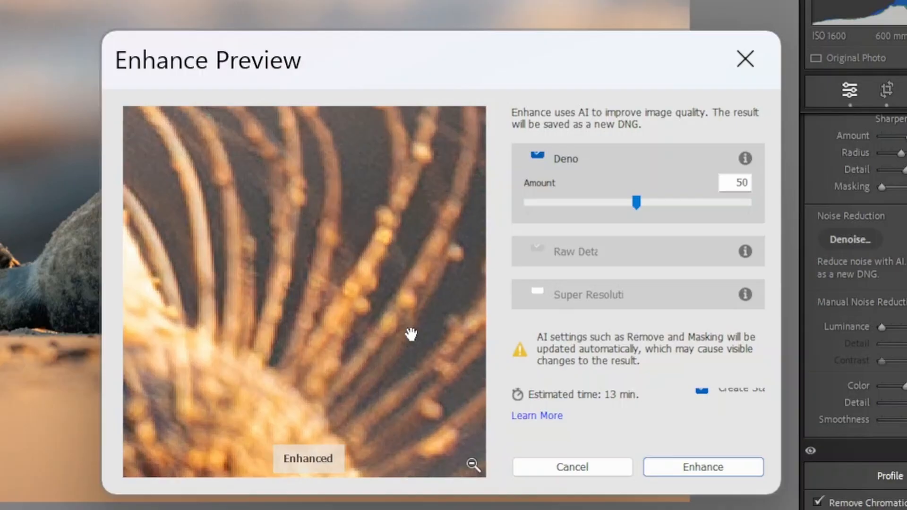
pyautogui.click(411, 335)
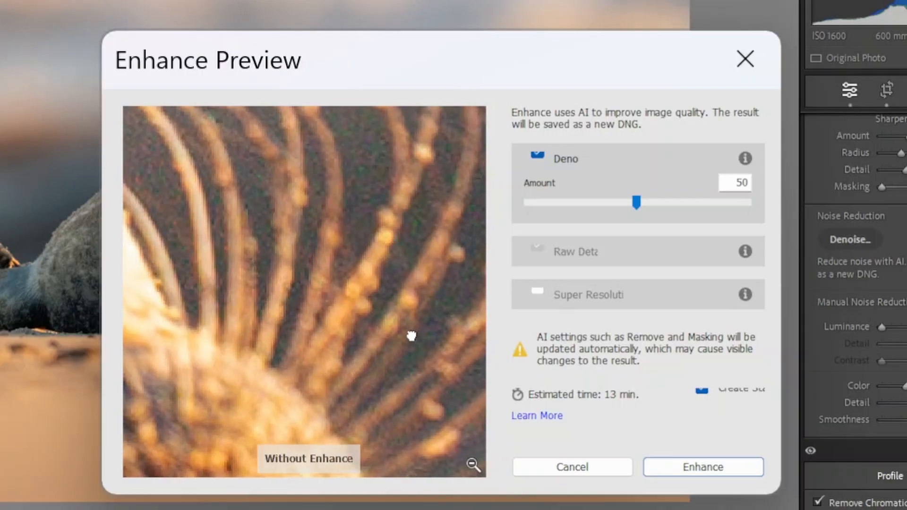
pyautogui.moveTo(412, 336); pyautogui.dragTo(411, 334)
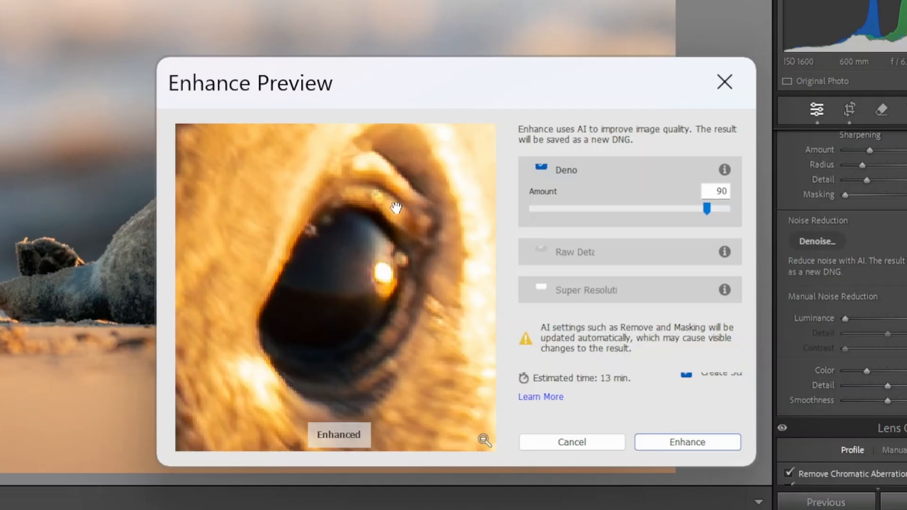
# - Compare the seal's eye with and without enhancement at a denoise amount of 90
pyautogui.click(400, 256)
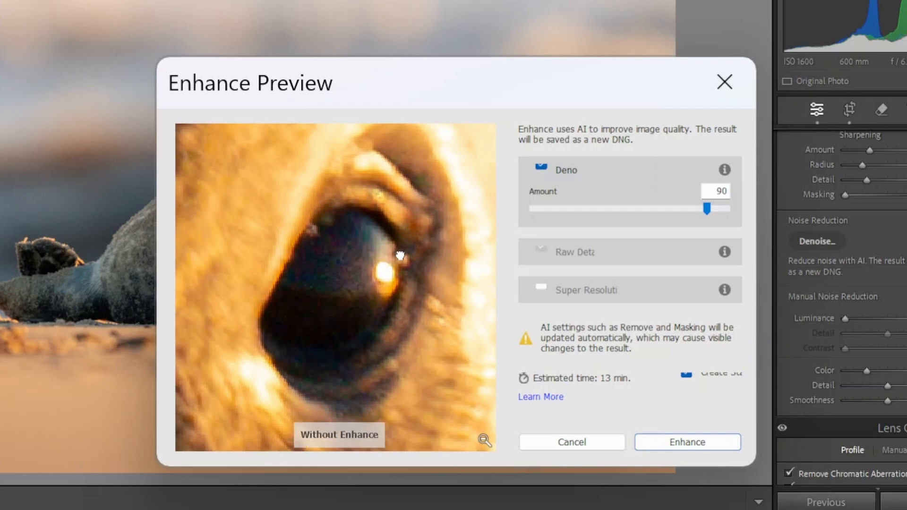
pyautogui.moveTo(400, 256); pyautogui.dragTo(399, 254)
pyautogui.click(400, 255)
pyautogui.moveTo(401, 255); pyautogui.dragTo(399, 255)
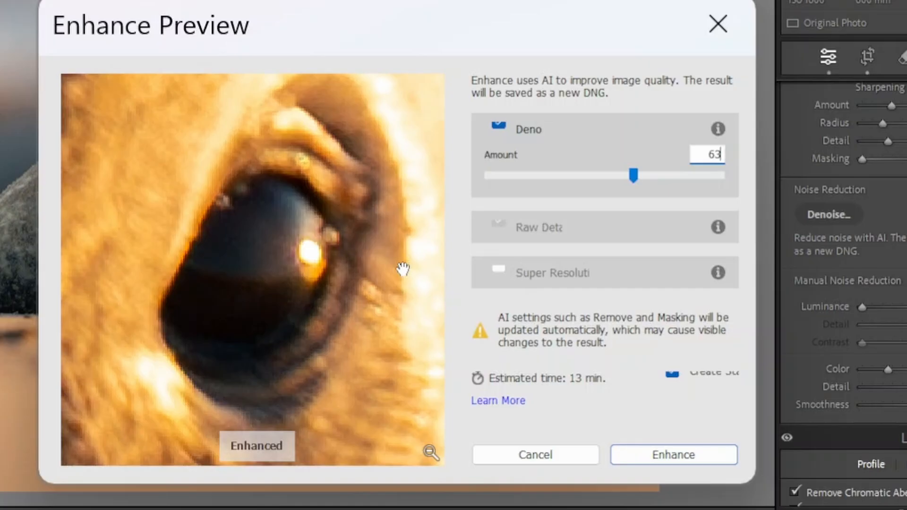
# - Compare the seal's eye with and without enhancement at a denoise amount of 63
pyautogui.click(403, 269)
pyautogui.click(404, 268)
pyautogui.click(403, 269)
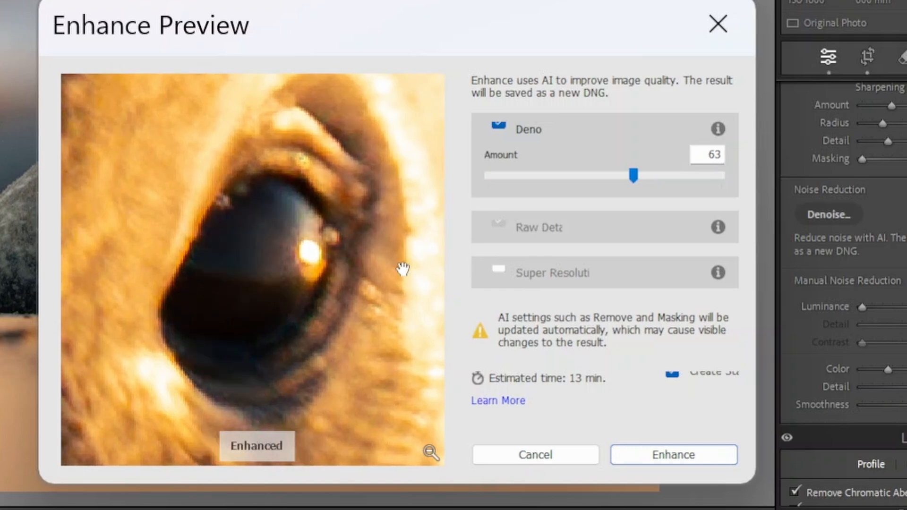